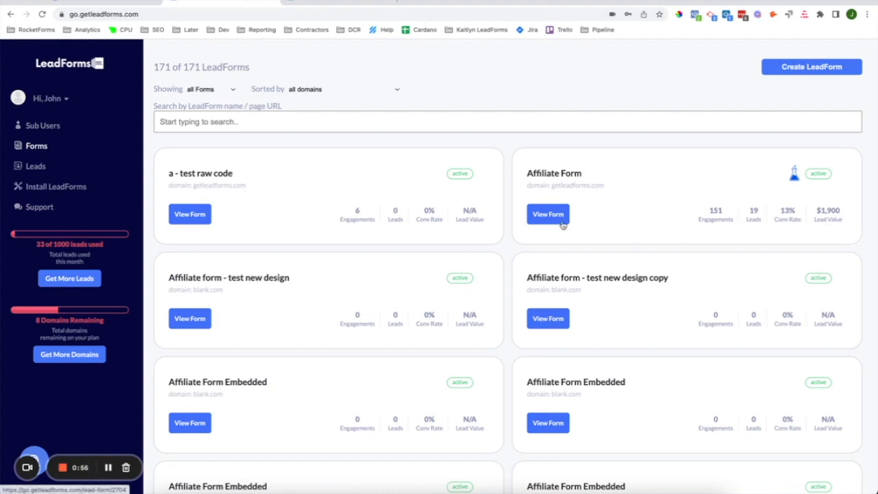
- Create a new LeadForm from the "Web Design Template - Embedded" template
click(786, 73)
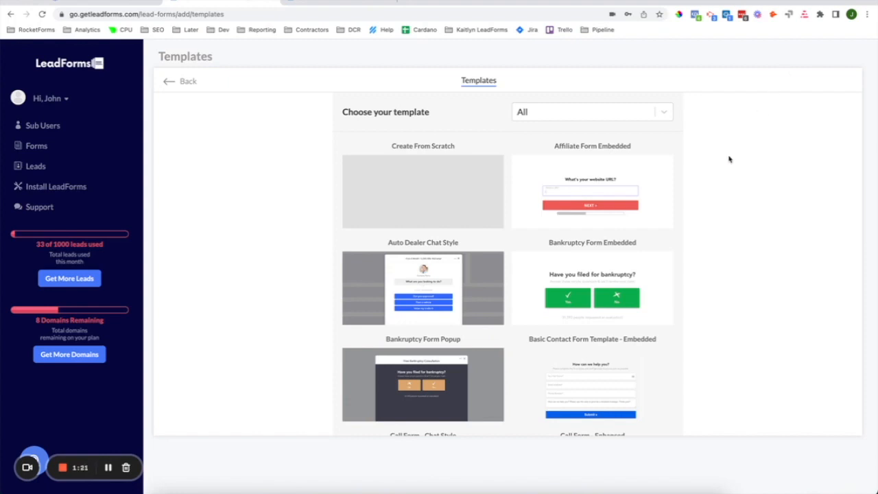
mouse_move(601, 299)
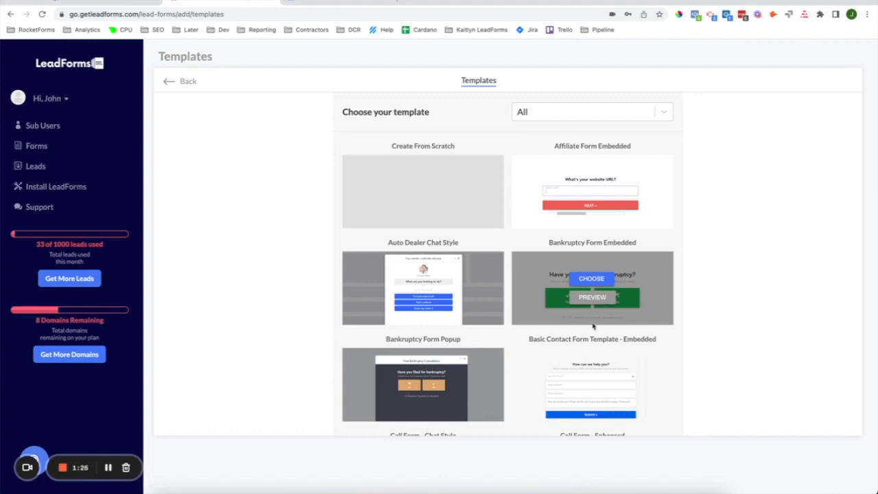
scroll(576, 387, down, 5)
scroll(568, 389, down, 5)
scroll(568, 389, down, 5)
scroll(568, 389, down, 6)
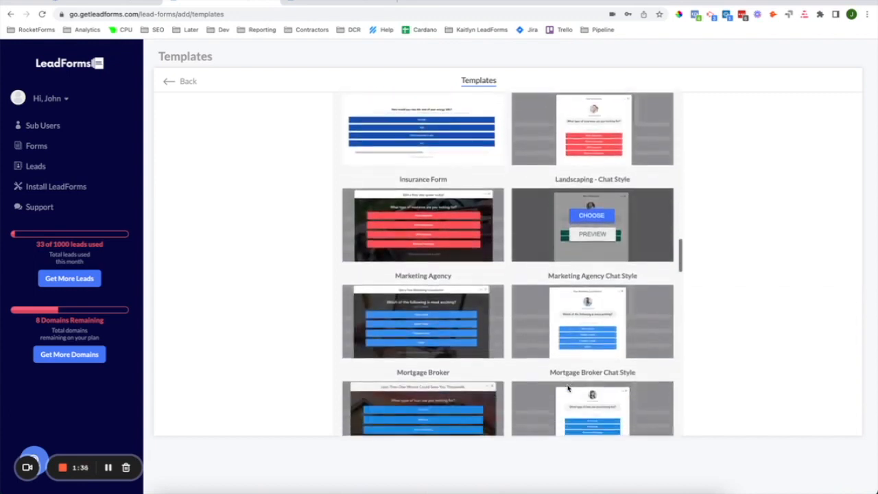
scroll(567, 388, down, 5)
scroll(568, 389, down, 6)
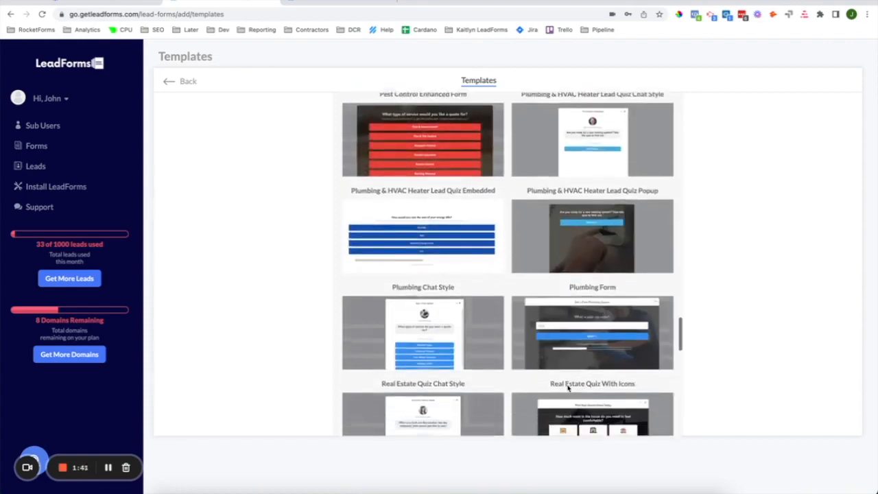
scroll(568, 388, down, 2)
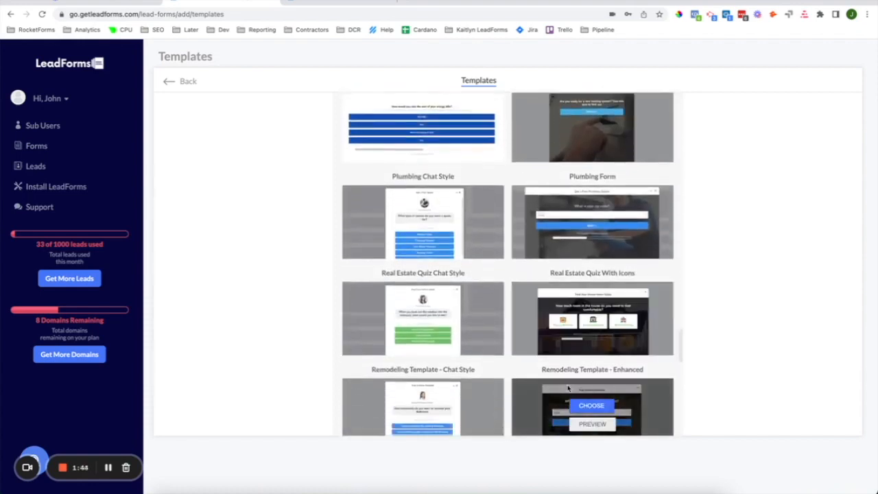
scroll(568, 389, down, 1)
scroll(568, 389, down, 8)
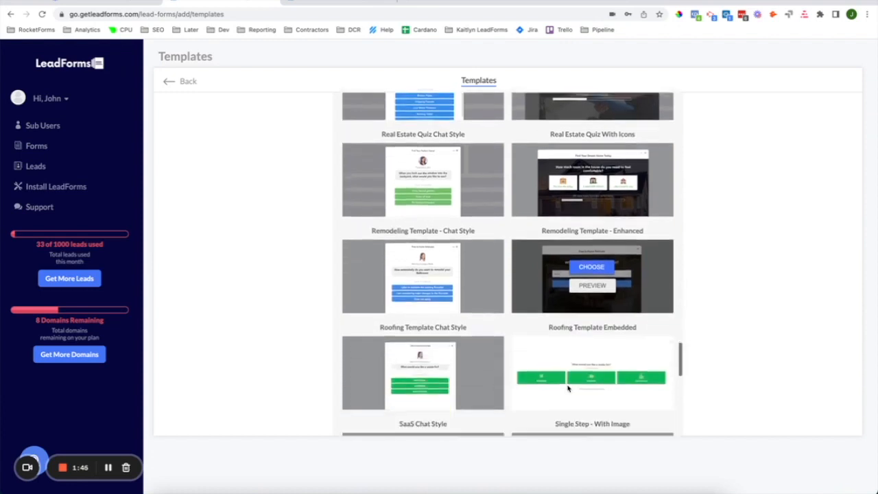
scroll(568, 389, down, 4)
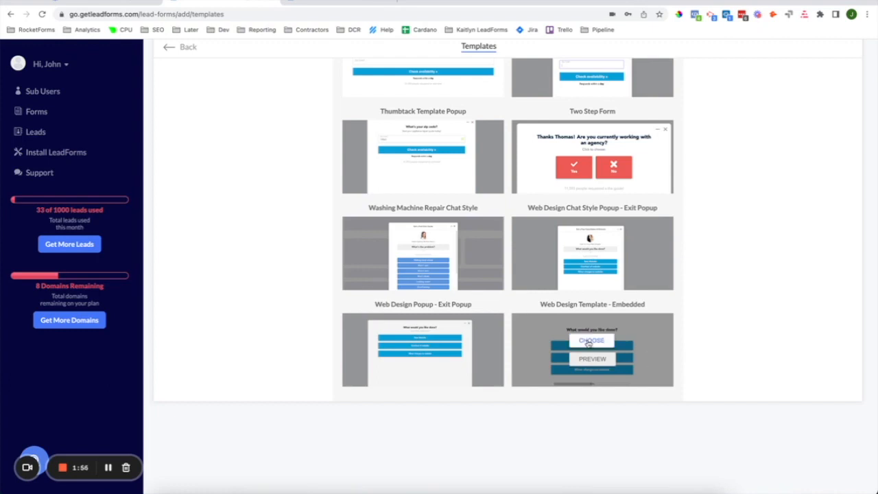
click(588, 342)
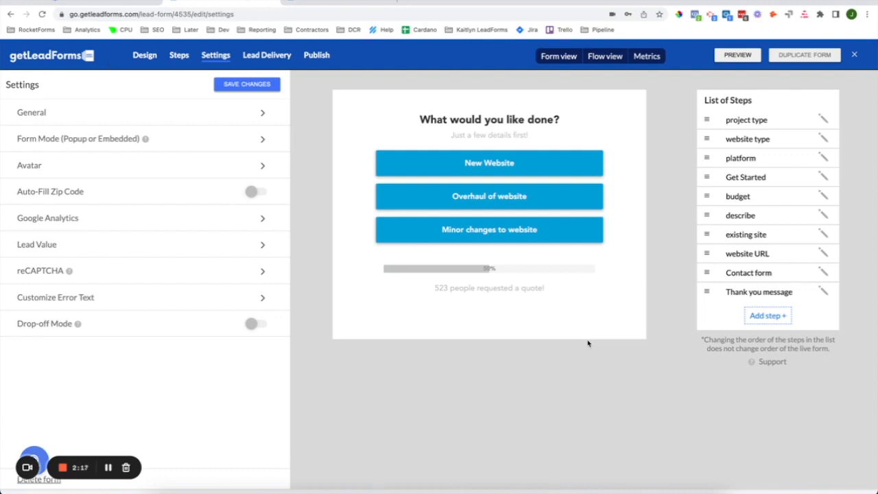
- Open the form's design options and review the available template styles
click(143, 59)
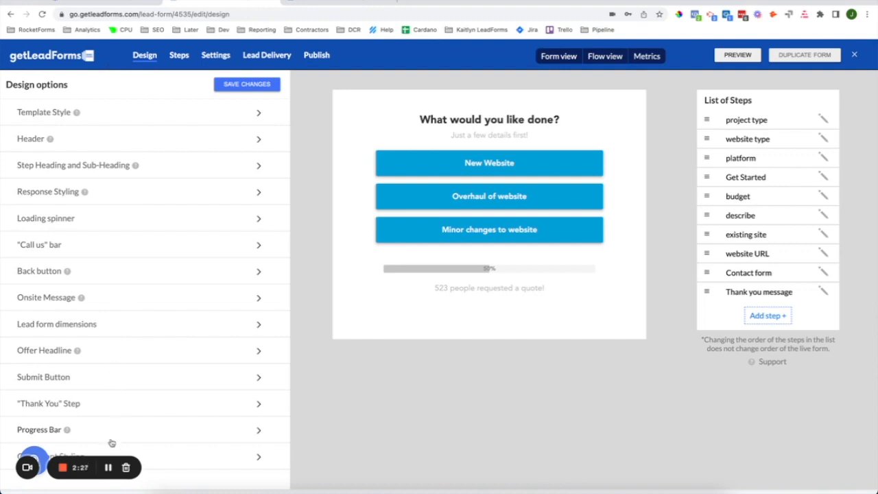
scroll(146, 387, down, 1)
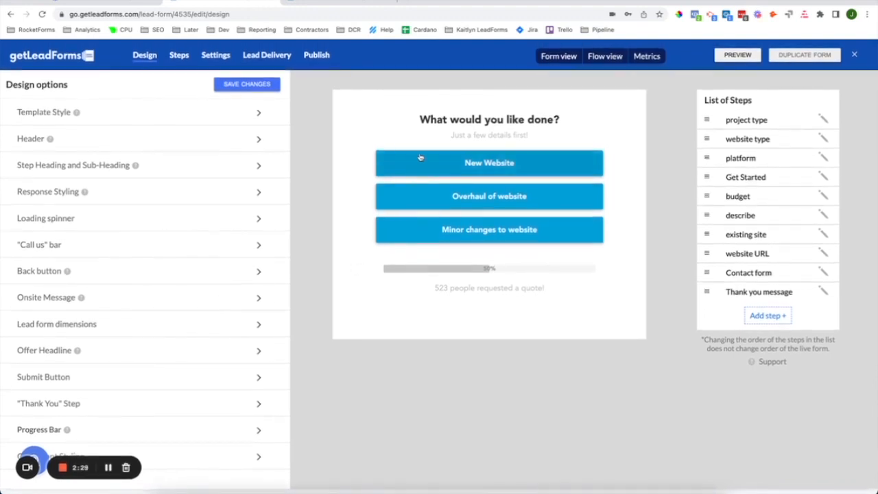
click(135, 116)
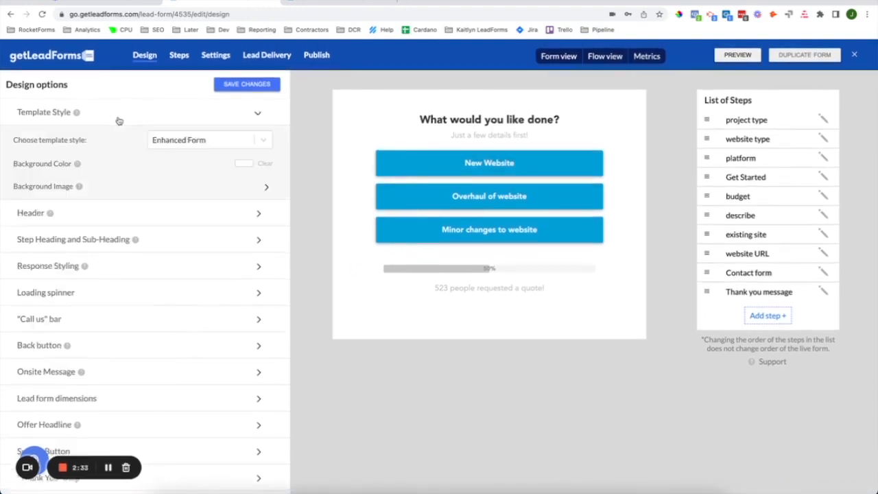
click(263, 140)
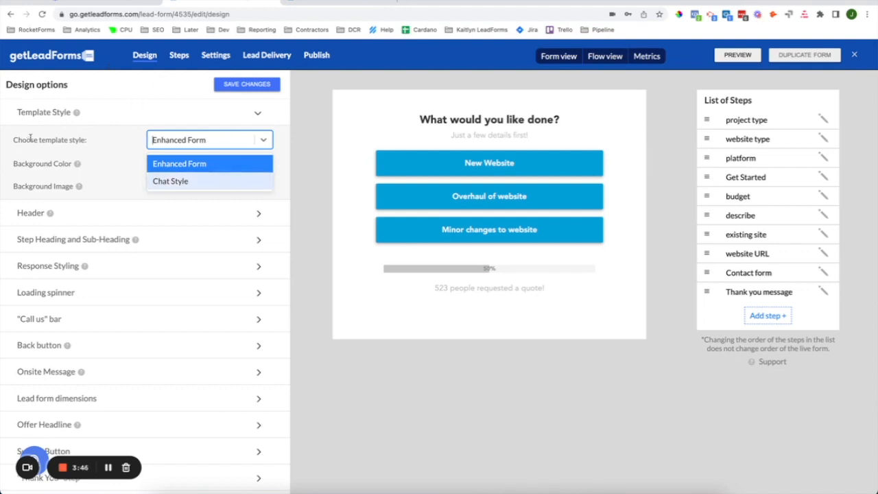
click(258, 112)
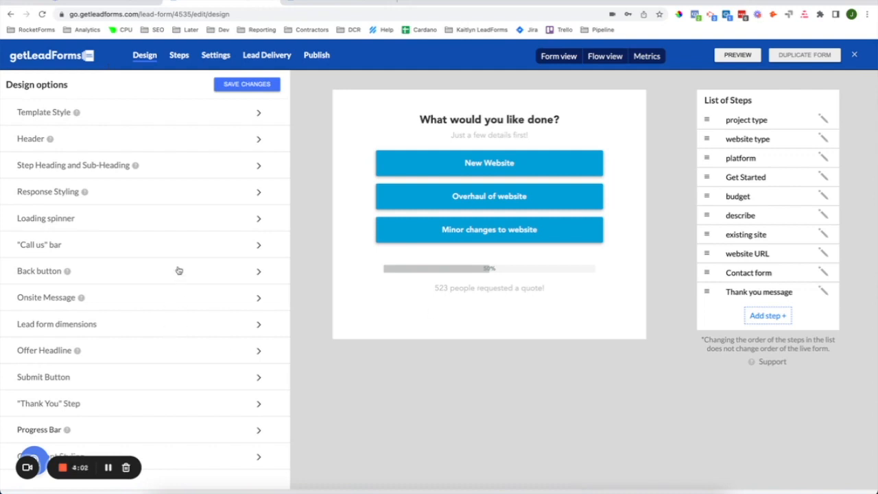
- Set the response color of the form's answer buttons to a deep blue in Response Styling
click(160, 195)
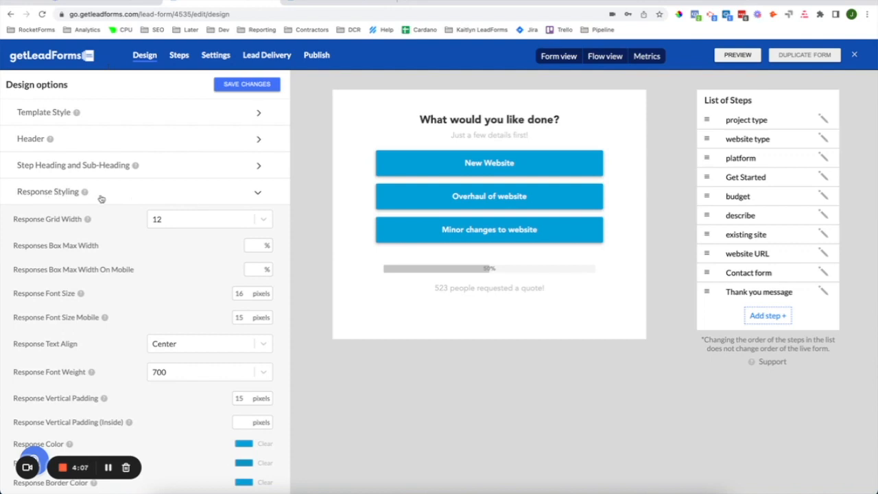
scroll(221, 343, down, 3)
click(253, 346)
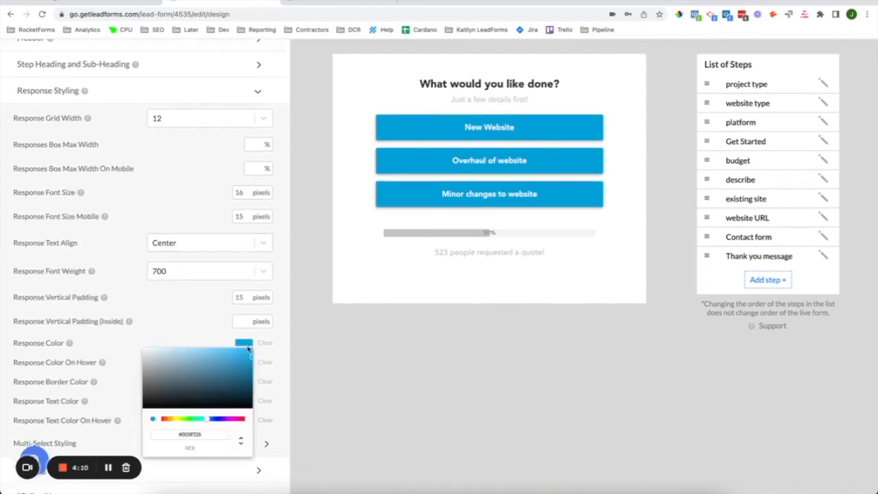
click(218, 419)
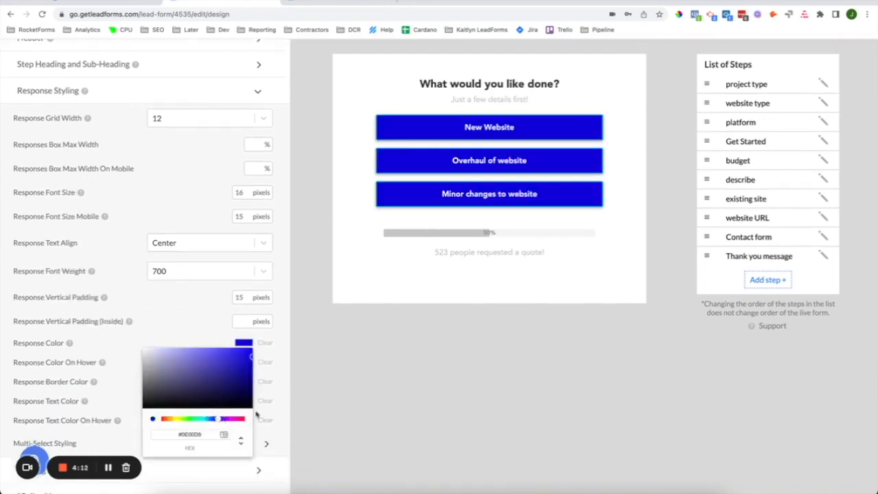
click(306, 405)
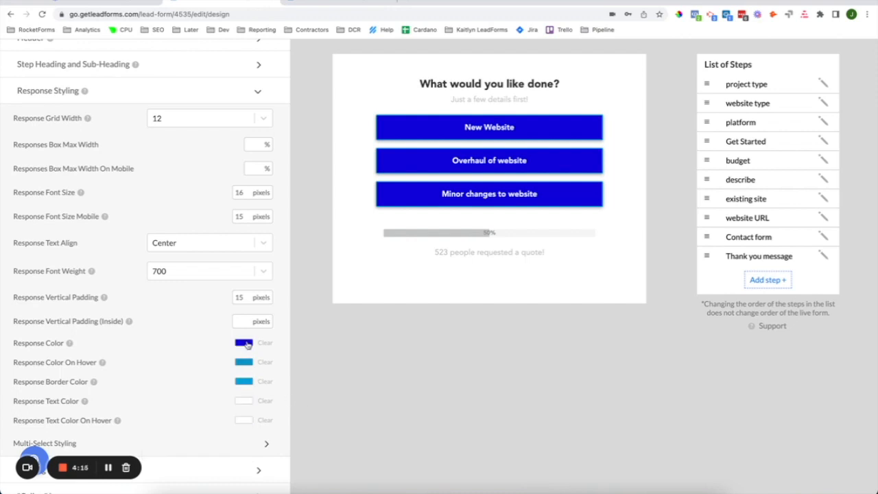
- Set the response color on hover to an orange-brown
click(238, 366)
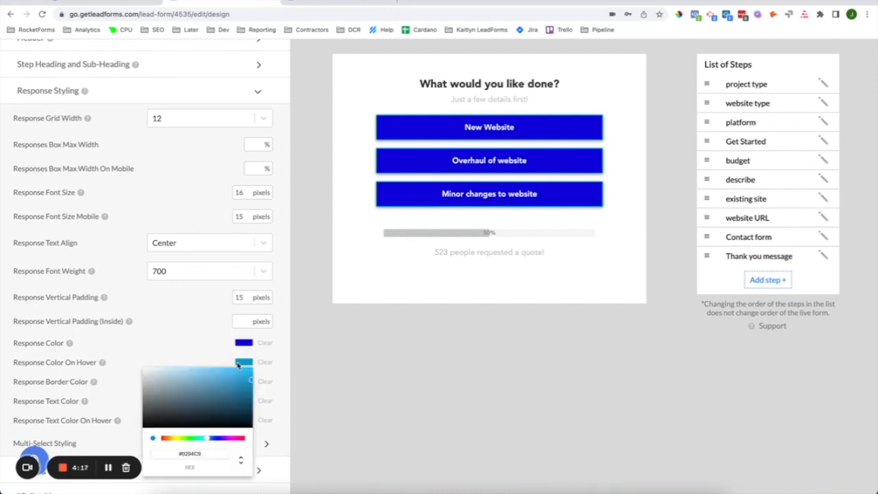
click(170, 437)
click(240, 373)
click(239, 392)
click(294, 379)
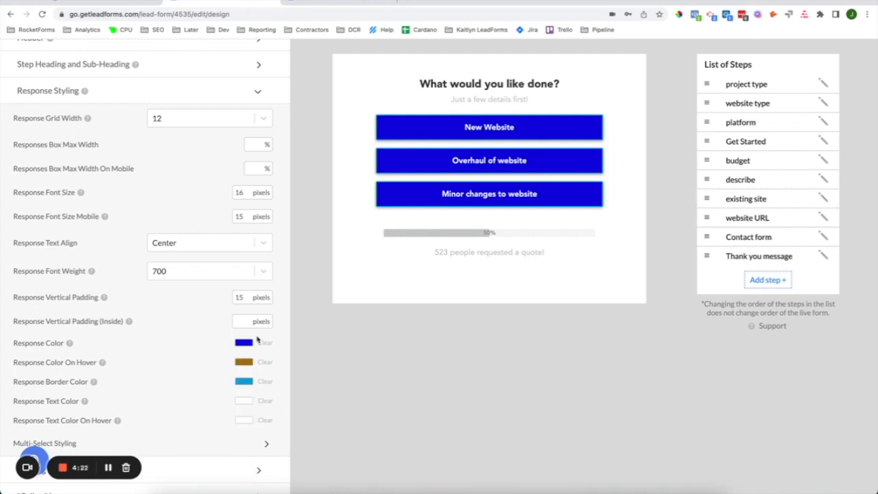
click(244, 382)
scroll(339, 253, up, 3)
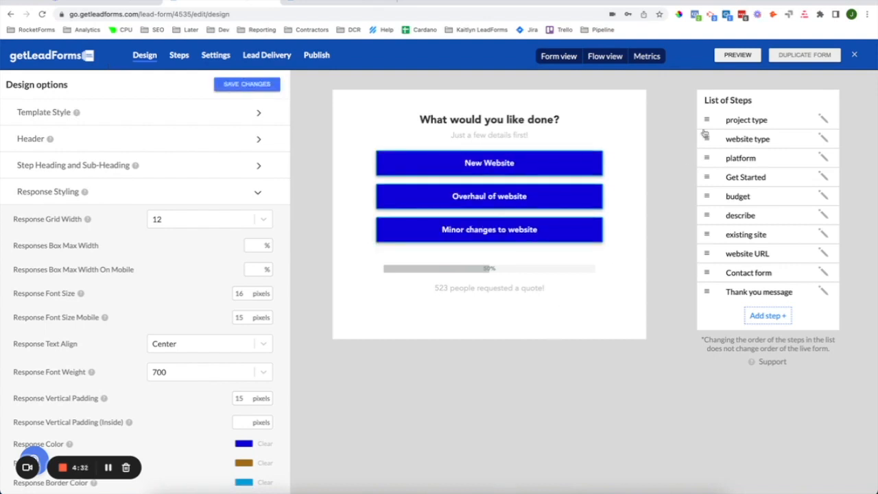
- Preview the full form, return to the editor and collapse the Response Styling settings
click(747, 60)
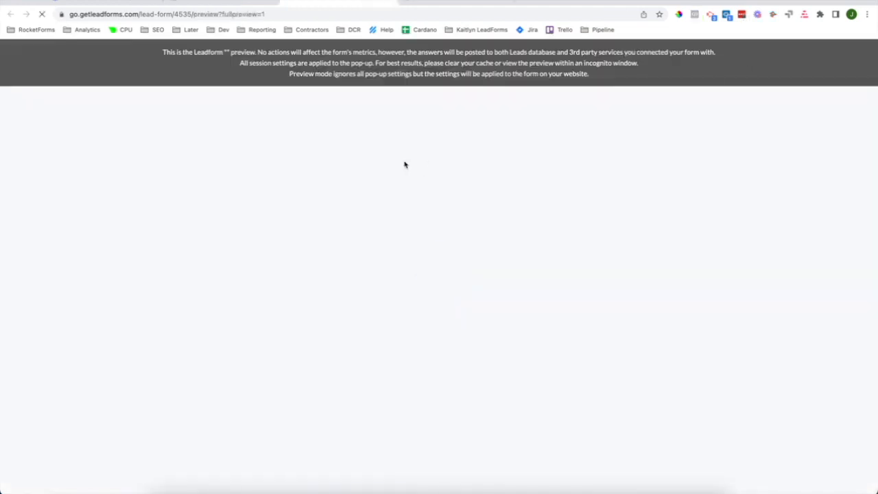
click(427, 94)
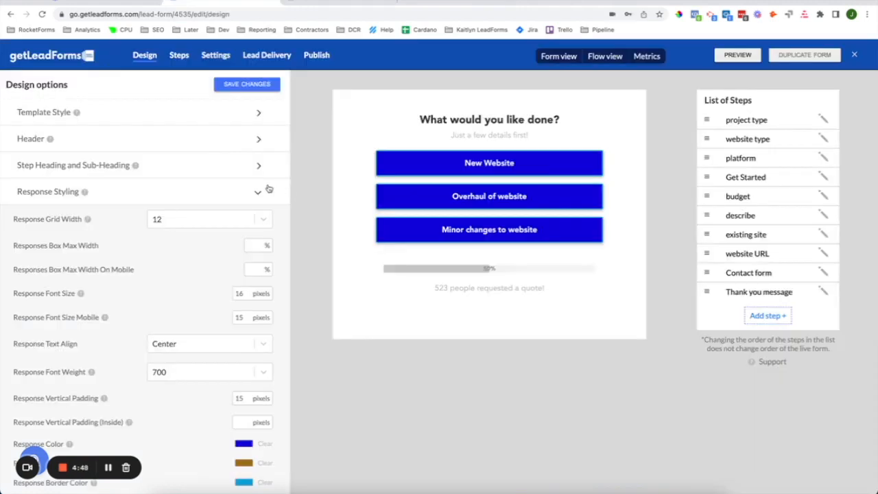
click(259, 194)
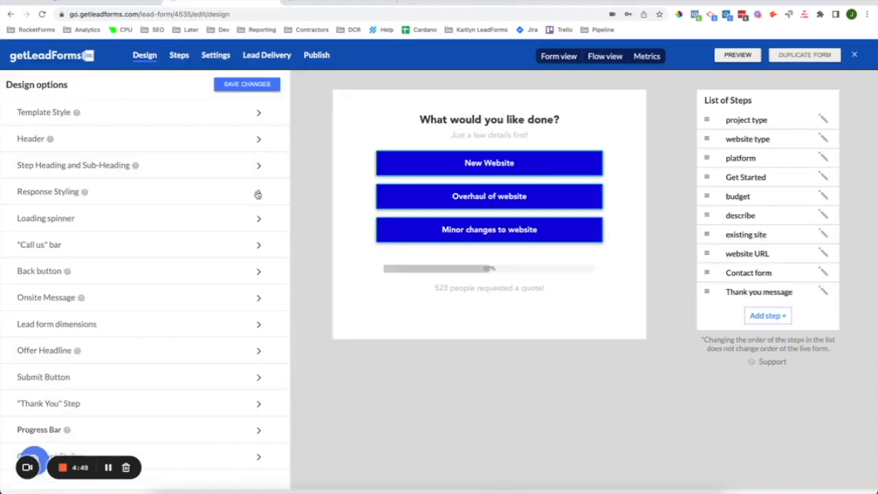
- Examine the "Call us" bar and Progress Bar design settings
click(129, 243)
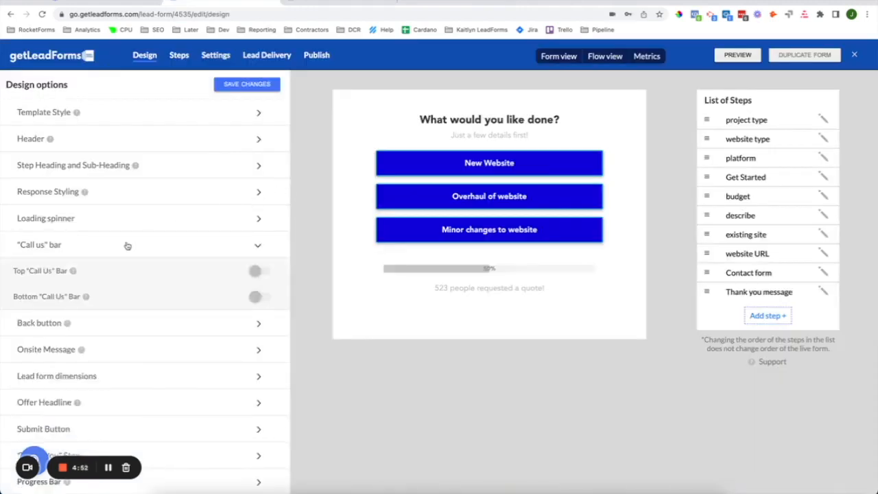
click(255, 248)
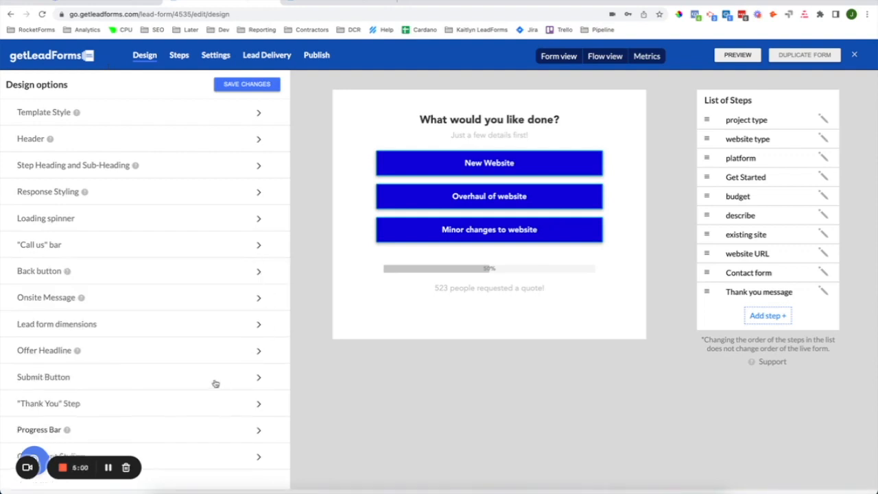
click(258, 430)
scroll(259, 432, down, 1)
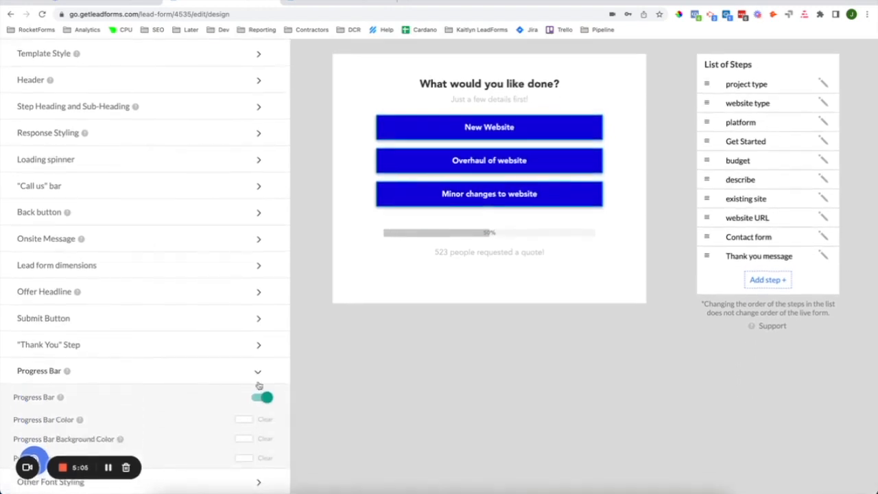
click(260, 374)
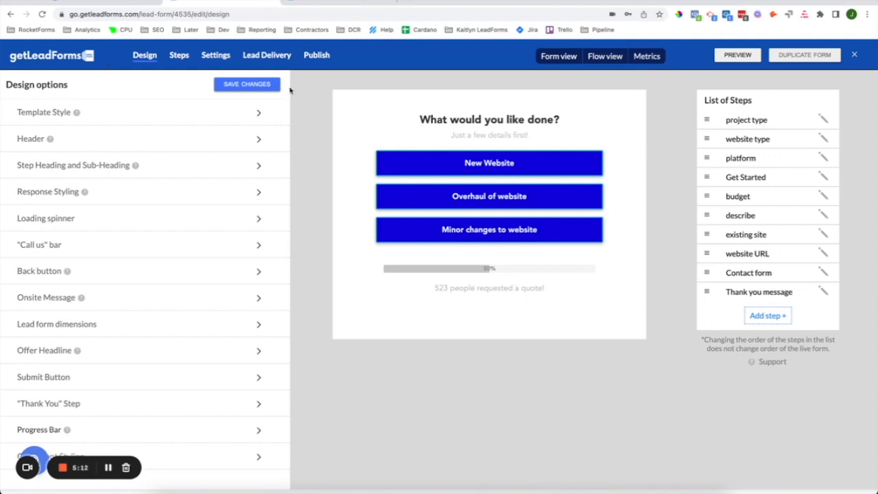
- Save the design changes to the form
click(256, 84)
mouse_move(78, 116)
mouse_move(51, 140)
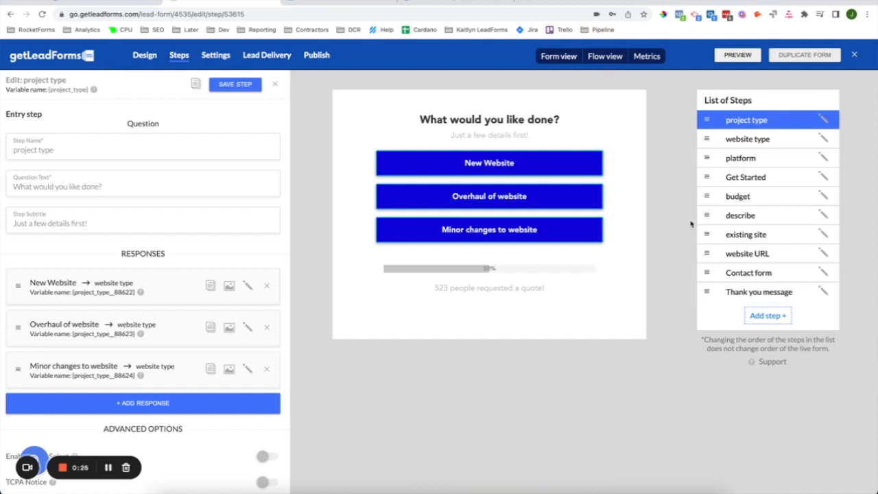
- Inspect the Get Started step's question and responses, and return to the project type step
click(761, 183)
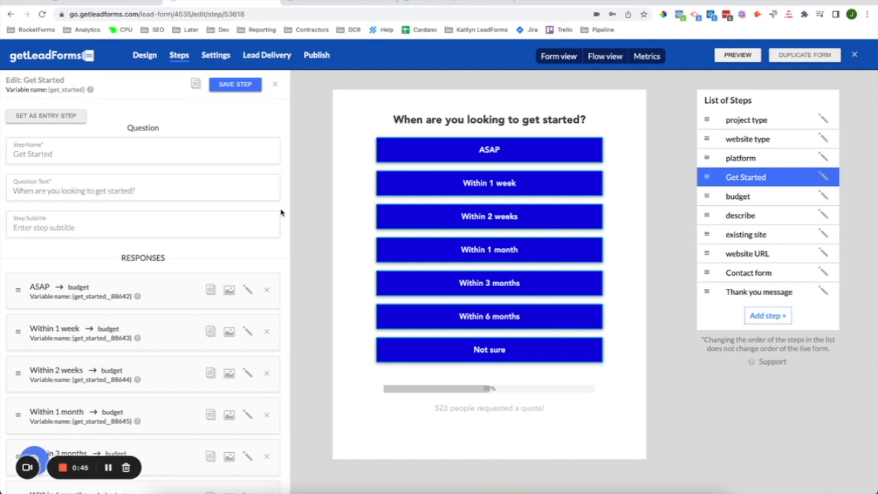
click(757, 122)
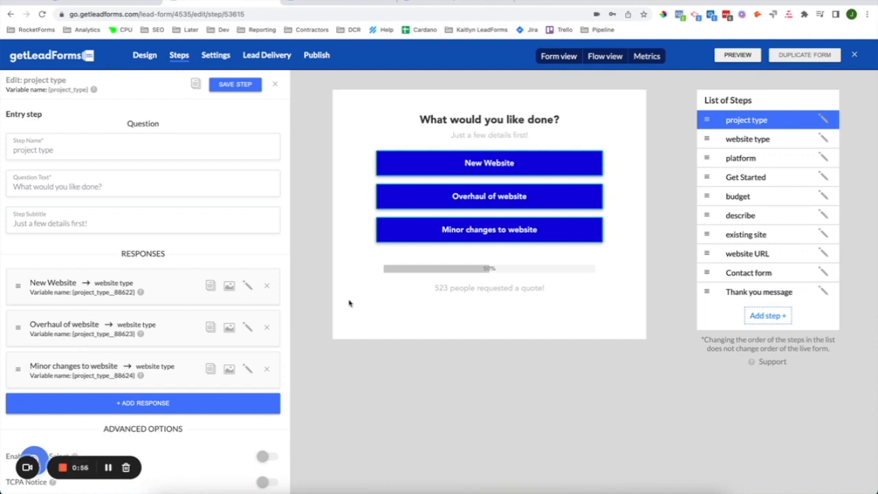
- Change the project type step's question text to "What type of project would you like to create?" and save the step
drag(421, 119, 565, 122)
click(565, 122)
click(57, 186)
key(ctrl+a)
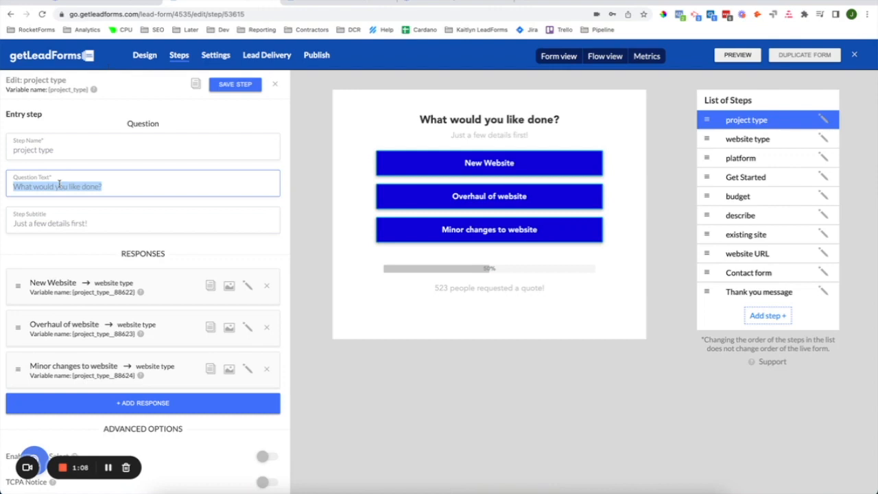
text(Wh)
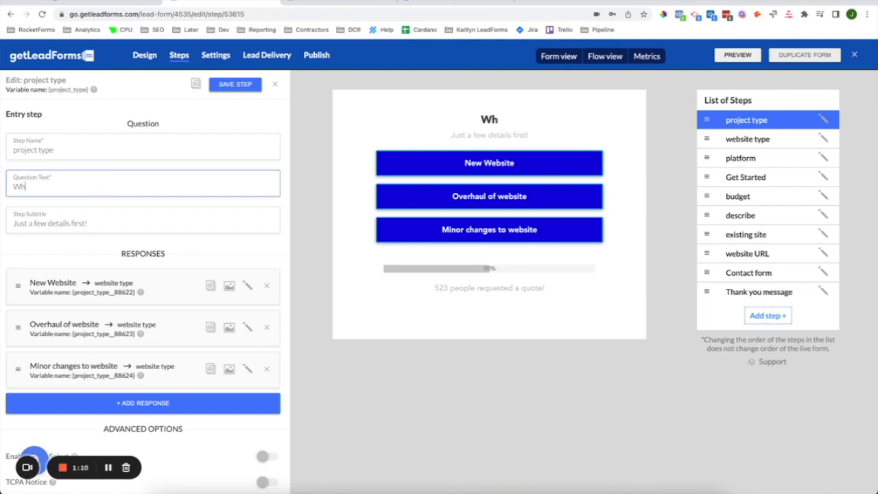
text(at type of project)
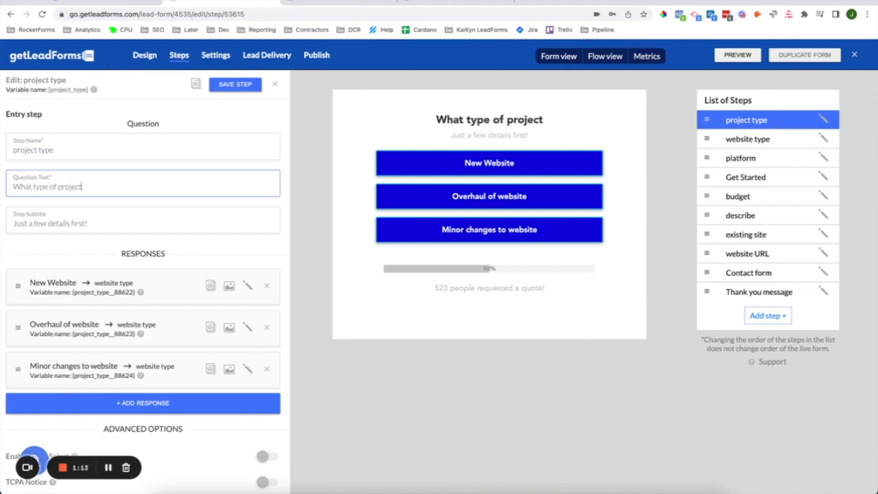
text( would you like to create?)
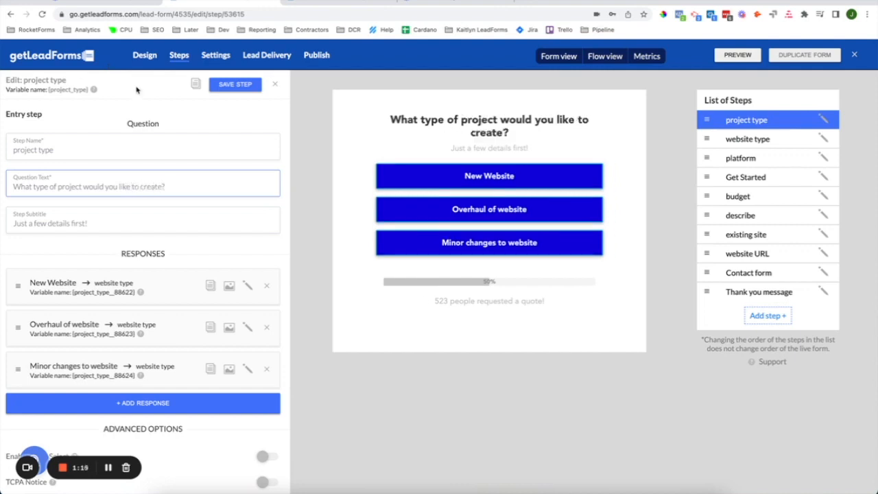
click(228, 85)
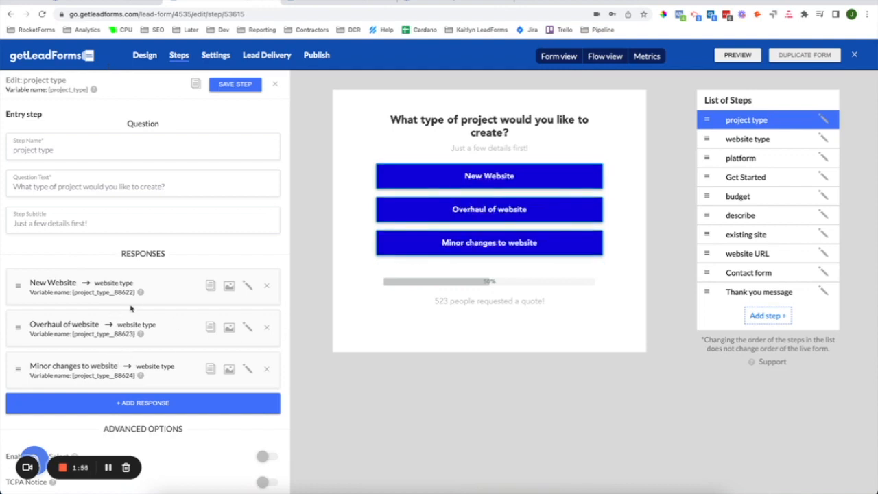
- Open the New Website response for editing, try replacing its response text with "jkl", and clear the entry
click(247, 287)
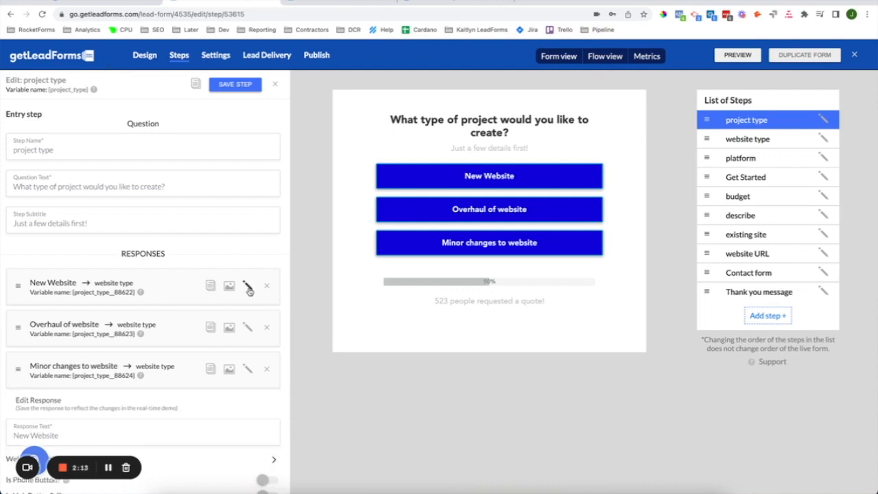
scroll(235, 366, down, 2)
scroll(236, 368, down, 4)
double_click(45, 189)
triple_click(45, 189)
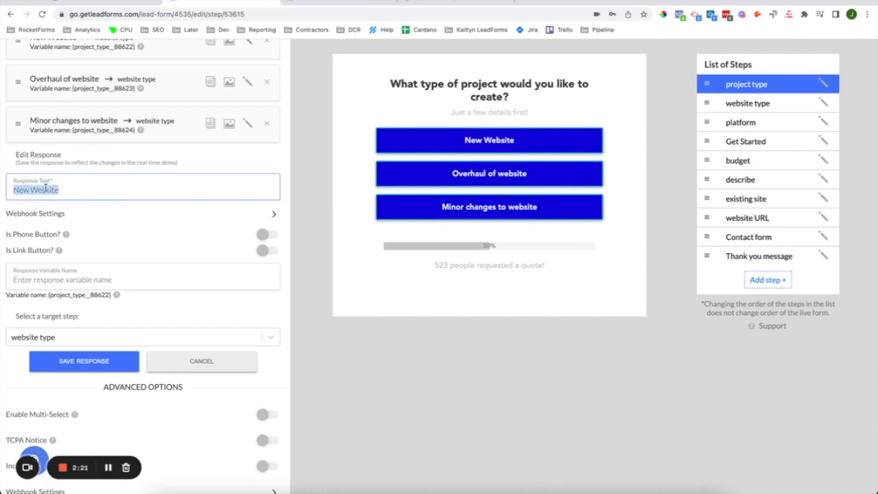
text(jkl)
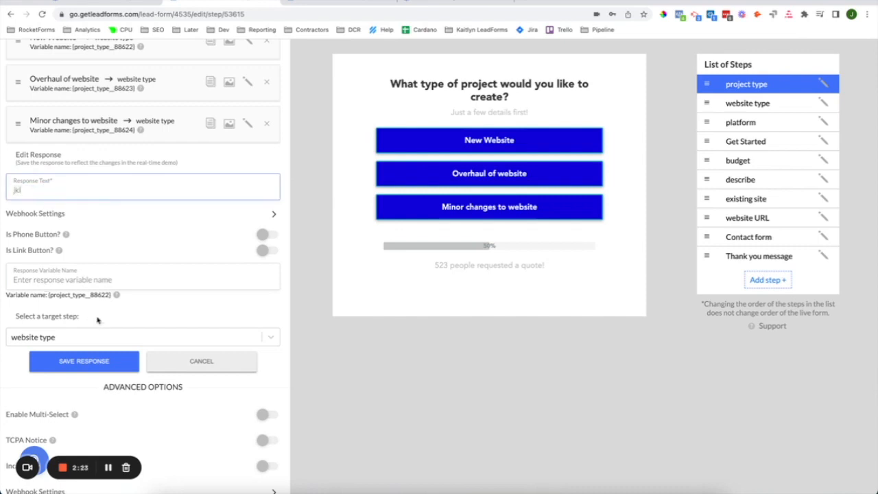
double_click(21, 189)
key(BackSpace)
click(58, 242)
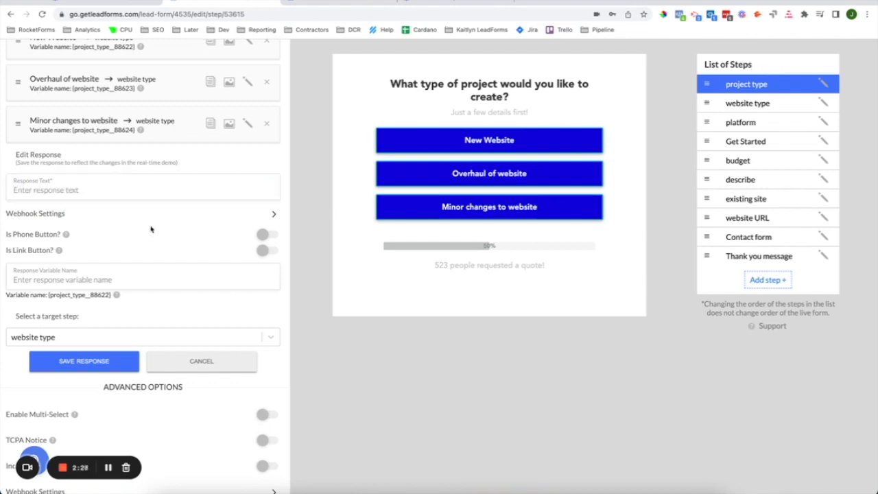
- Try the phone button and link button options on the New Website response
click(271, 235)
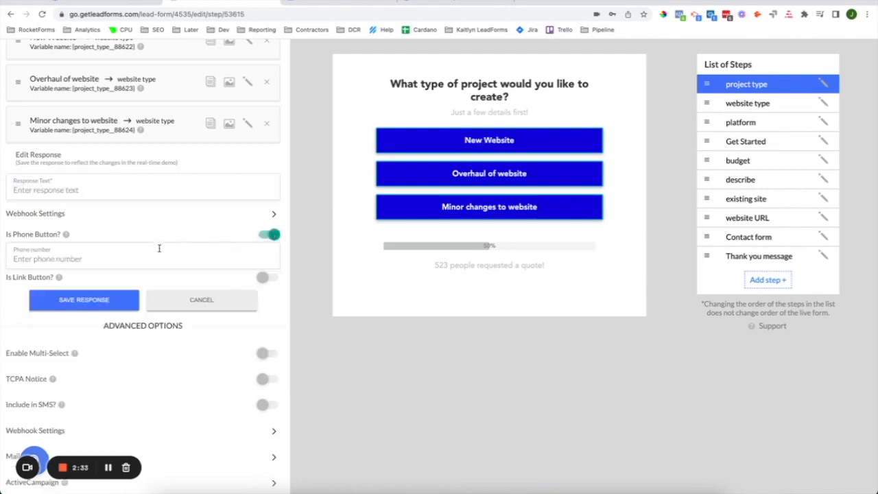
click(123, 262)
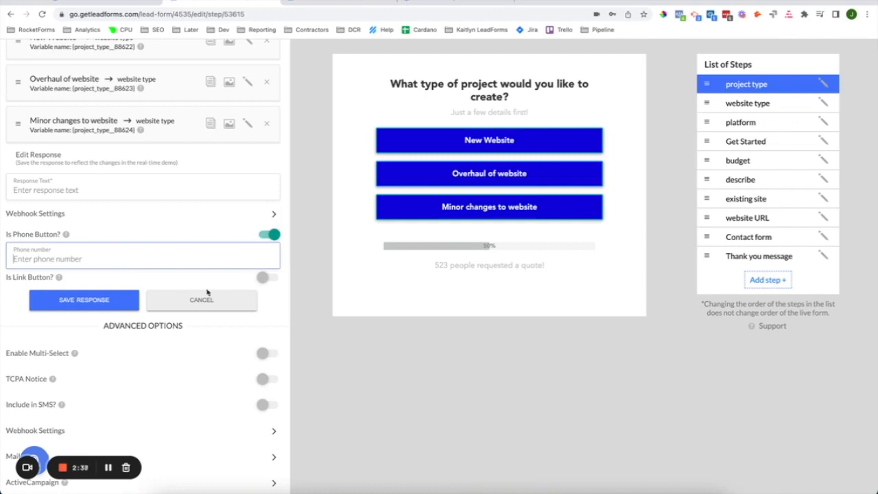
click(275, 235)
click(263, 251)
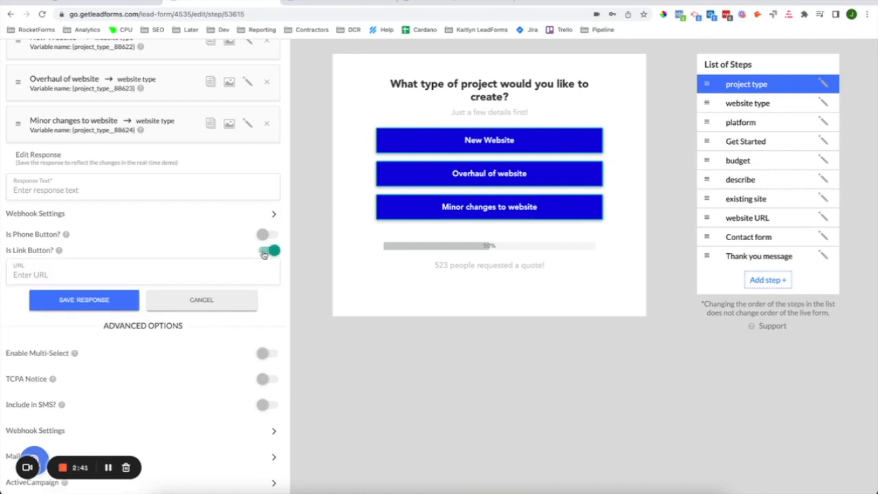
click(41, 275)
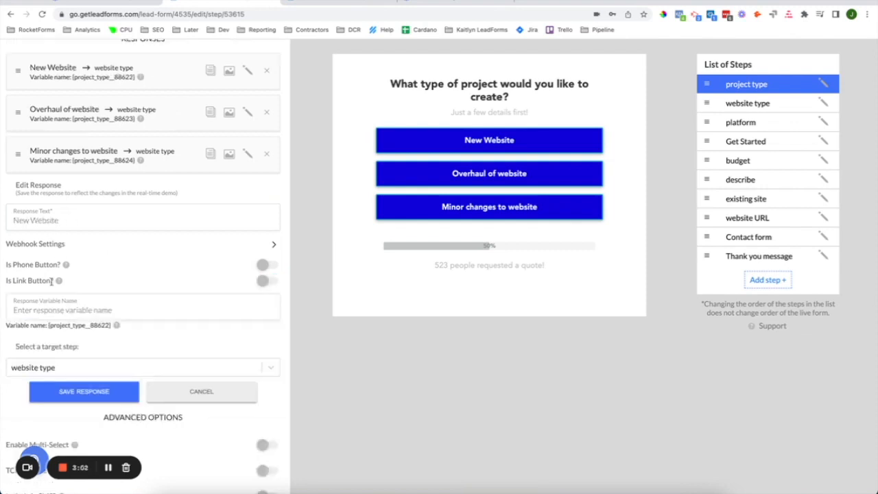
- Review the target step options for the New Website response, close the response editor, and save the project type step
drag(21, 347, 87, 349)
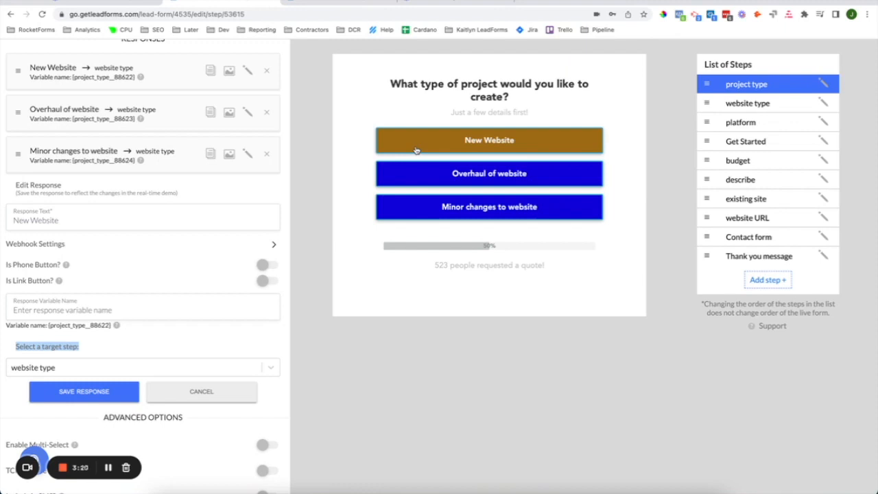
click(271, 332)
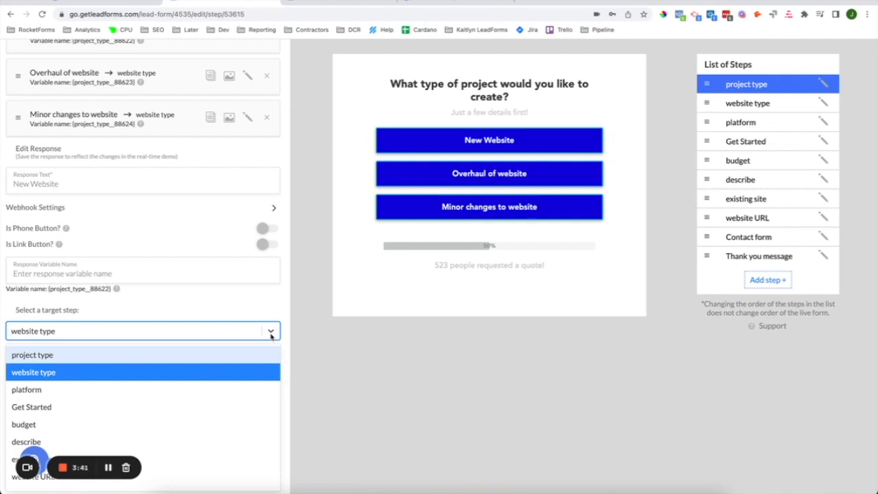
click(304, 349)
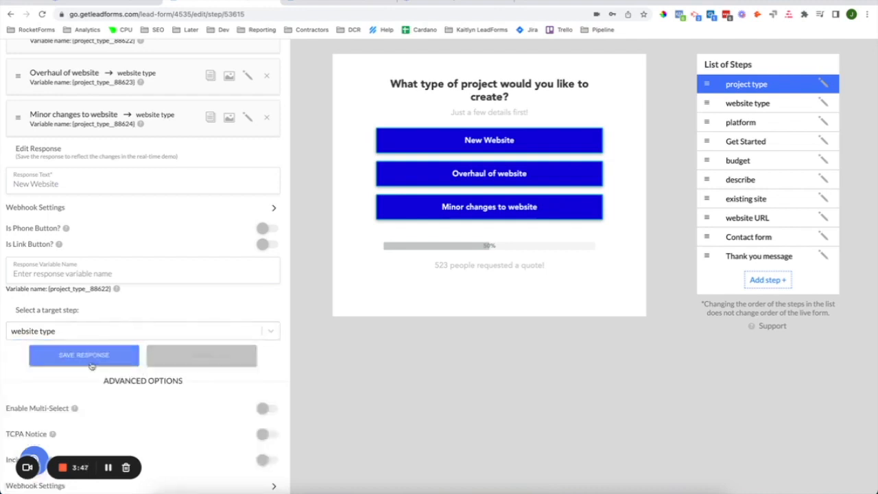
click(190, 360)
scroll(226, 172, up, 5)
click(236, 84)
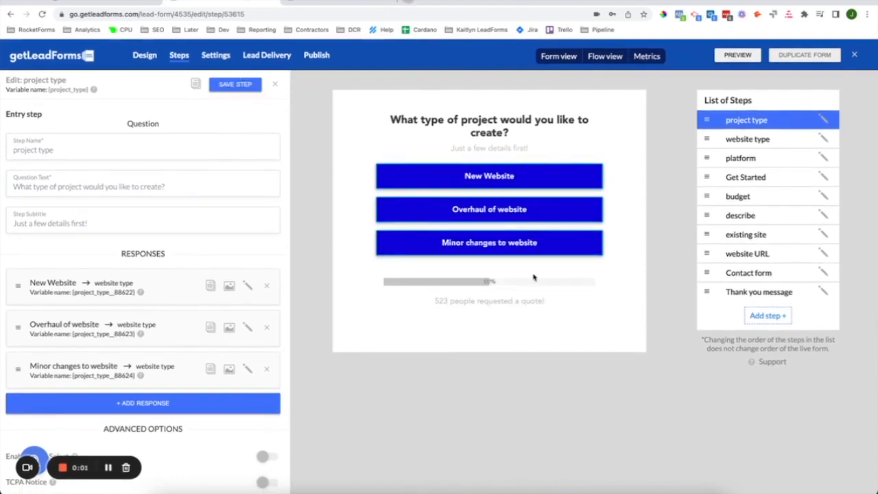
- Set the form mode to Popup in the form's settings
click(215, 56)
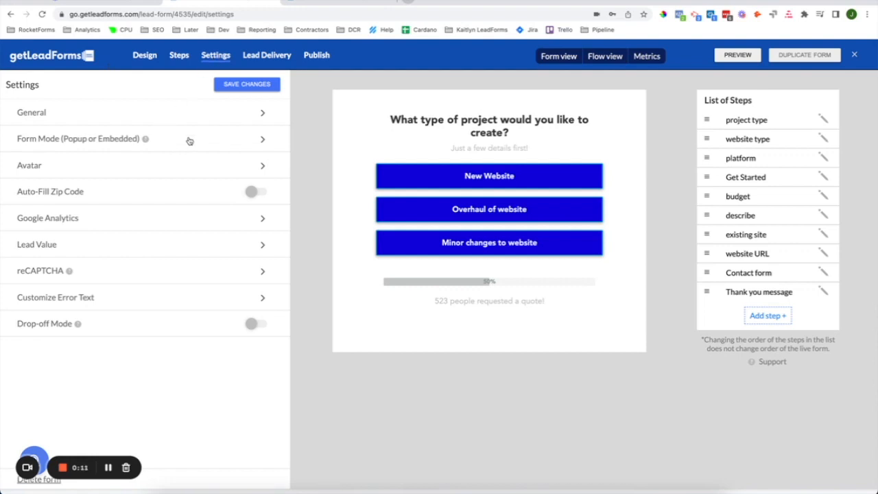
click(261, 140)
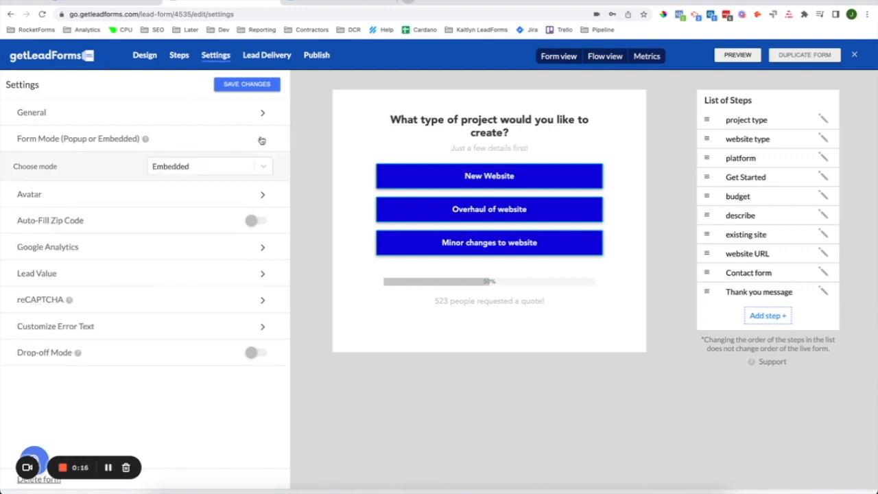
click(264, 168)
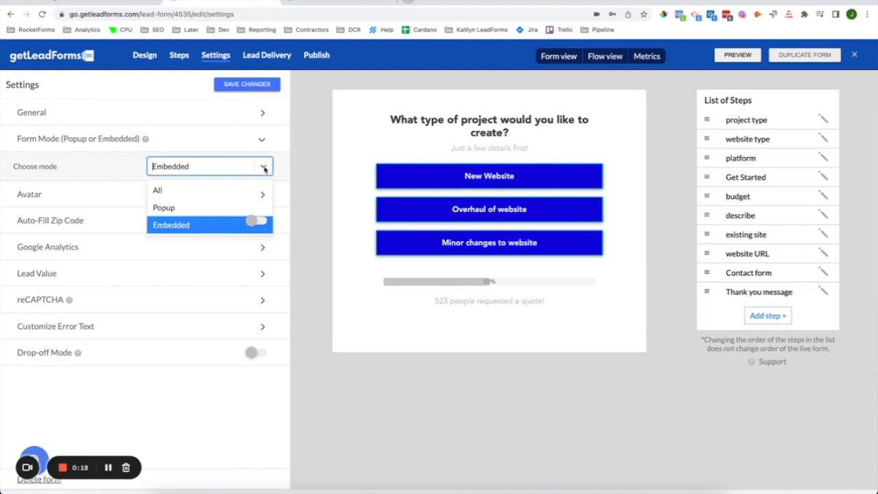
click(242, 208)
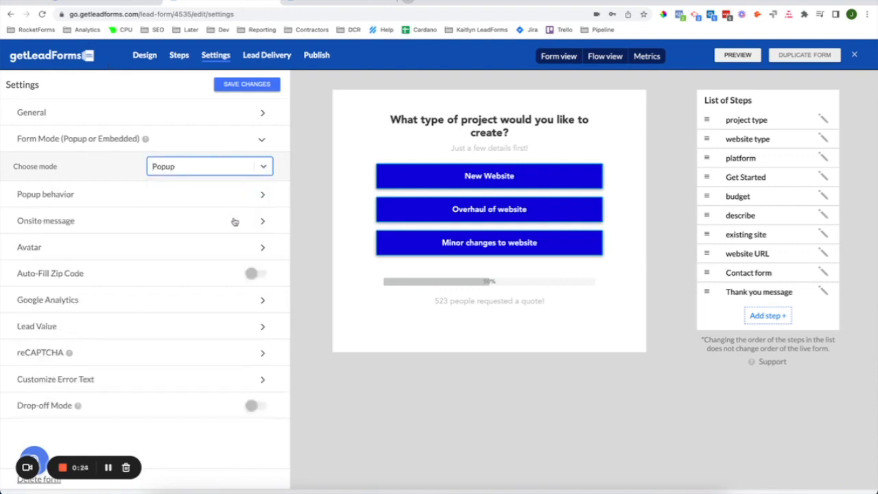
- Review the Popup behavior settings and collapse the form mode and popup behavior sections
click(252, 197)
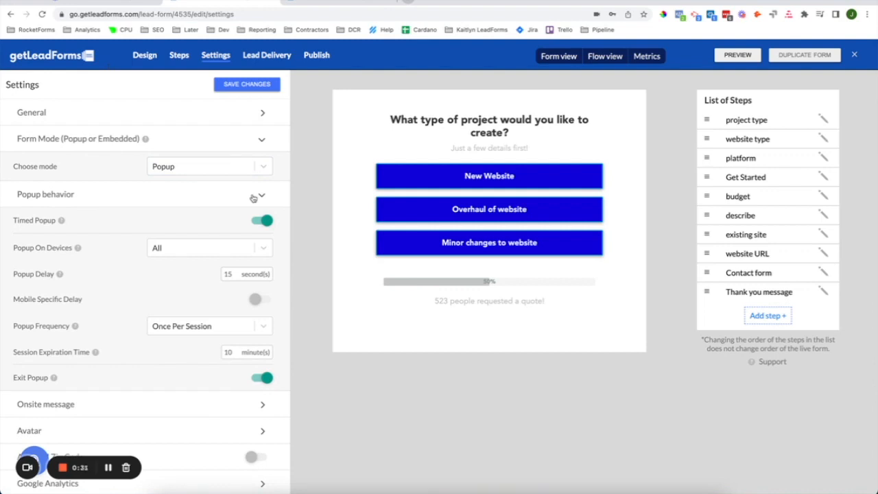
click(261, 145)
click(260, 166)
- Turn off Onsite Message and Onsite Message On Mobile in the form's settings, and collapse the section
click(252, 194)
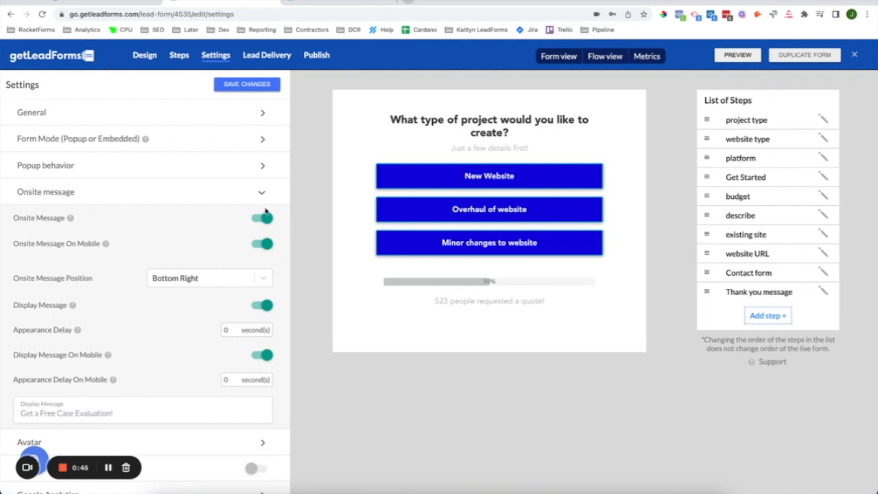
click(260, 218)
click(255, 218)
click(268, 220)
click(258, 245)
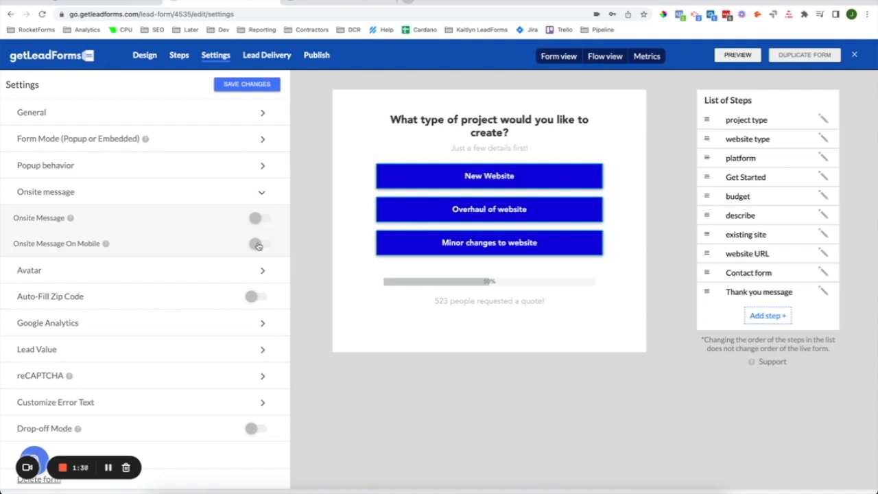
click(181, 327)
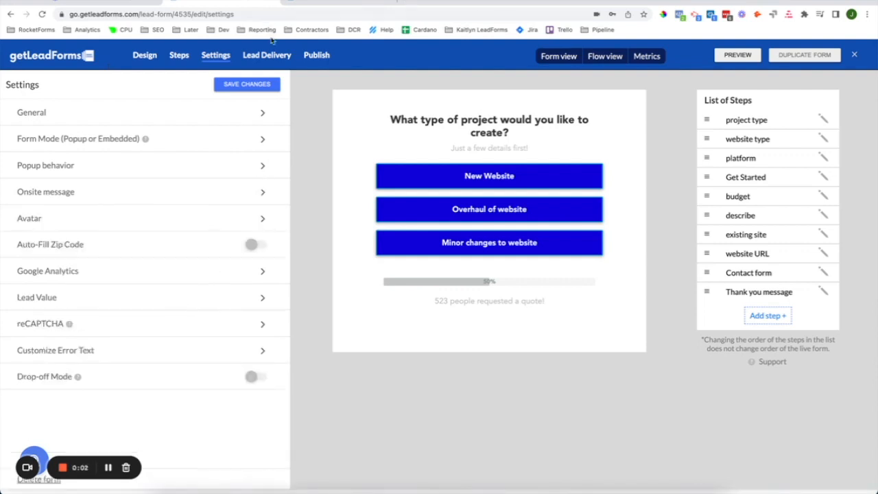
- Turn on SMS notifications in the lead delivery settings and review the email service and CRM integrations
click(267, 58)
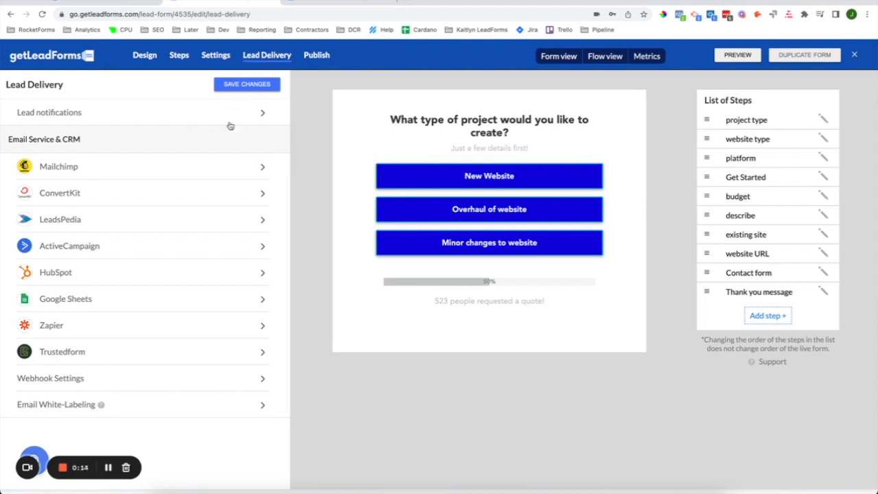
click(231, 124)
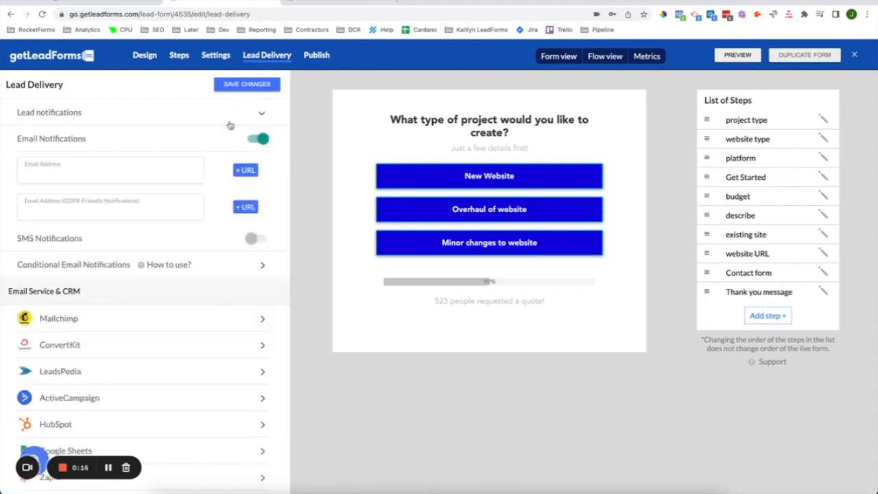
click(255, 240)
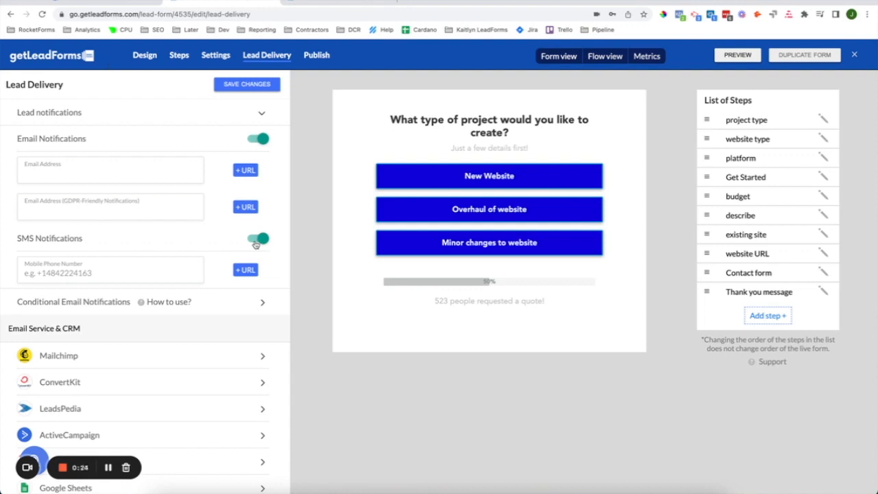
scroll(231, 399, down, 3)
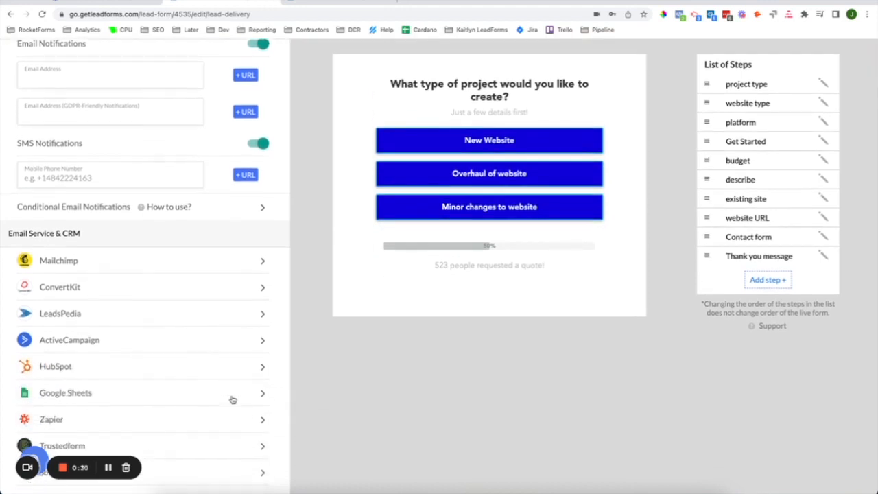
scroll(232, 399, down, 1)
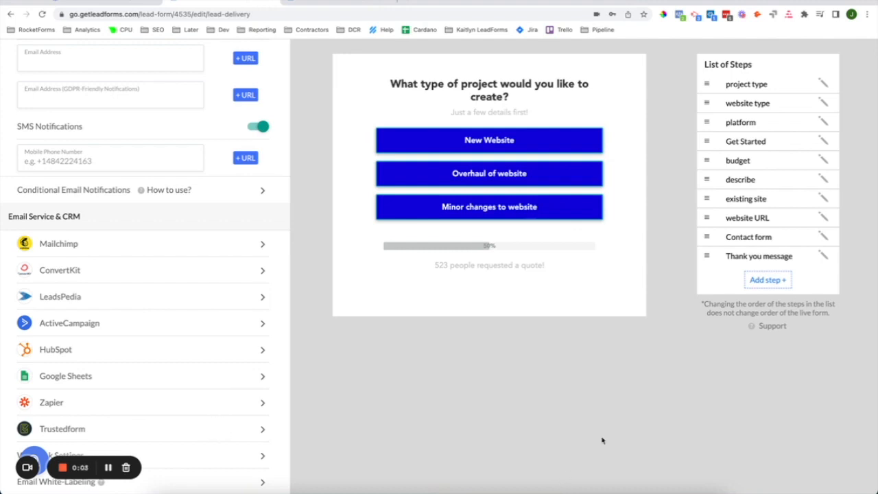
scroll(484, 358, up, 1)
scroll(485, 357, up, 2)
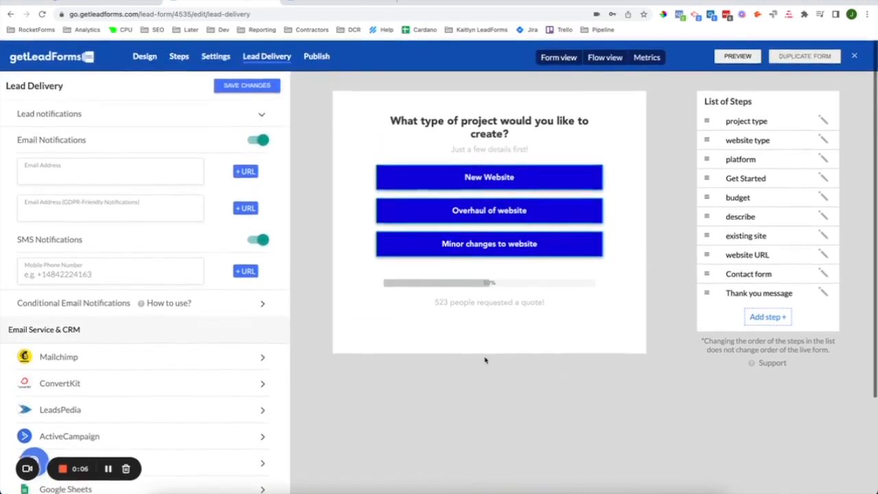
- Examine the Target Pages and Blocked Pages publishing settings, trying out an extra target URL entry and removing it
click(318, 56)
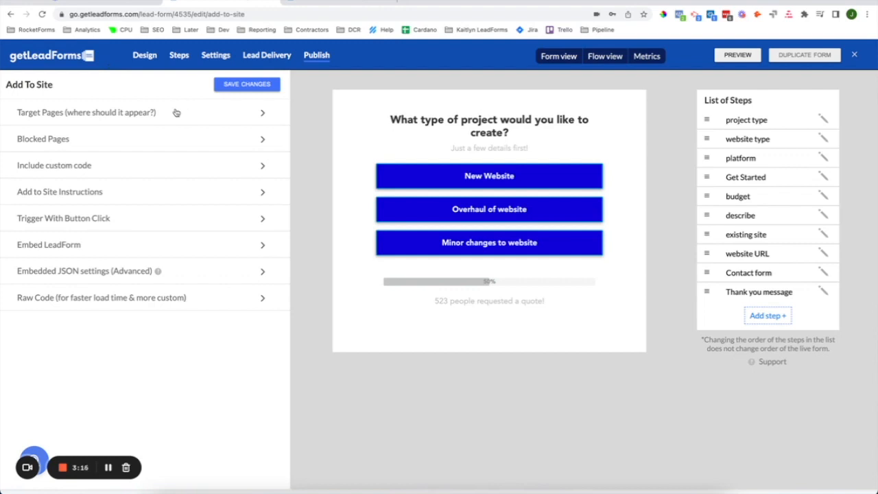
click(176, 112)
click(245, 164)
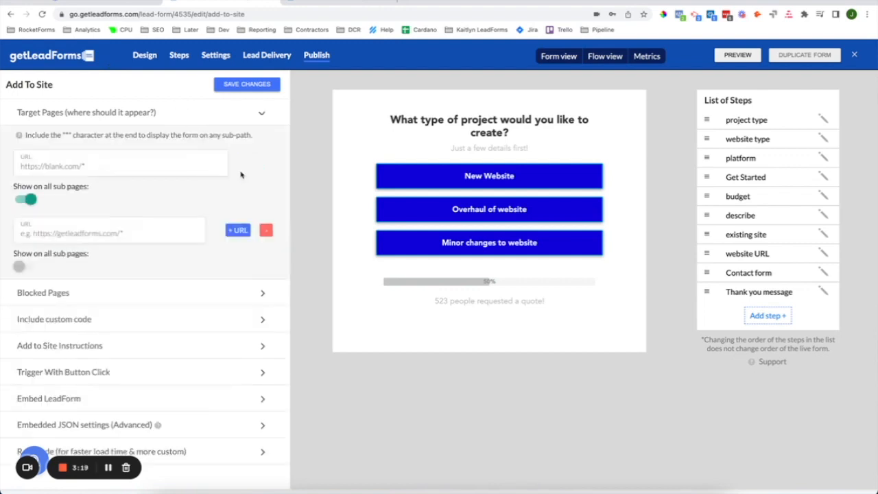
click(263, 230)
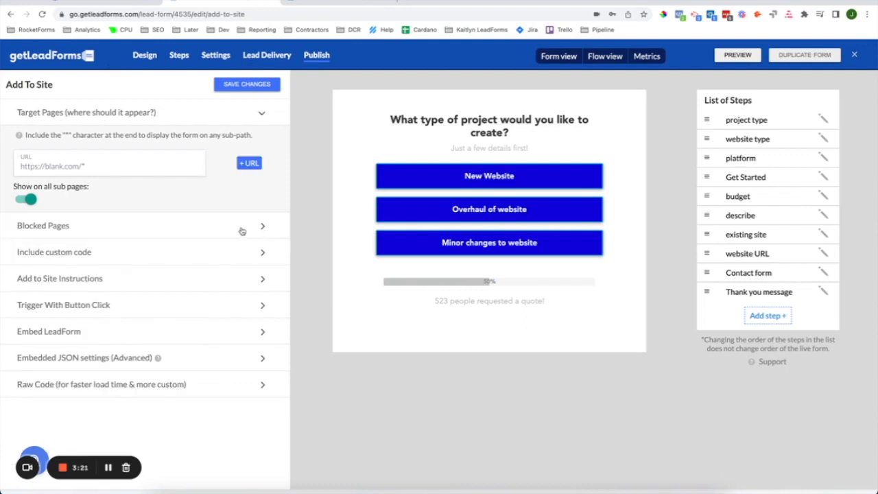
click(262, 114)
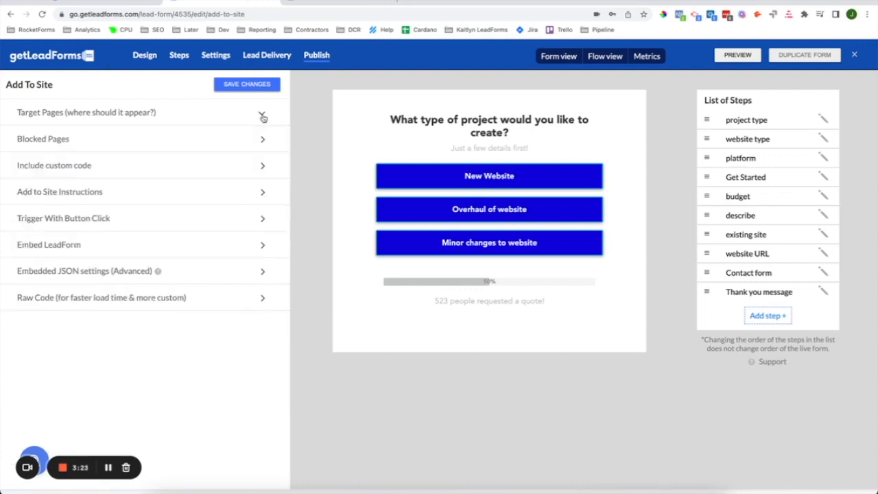
click(231, 143)
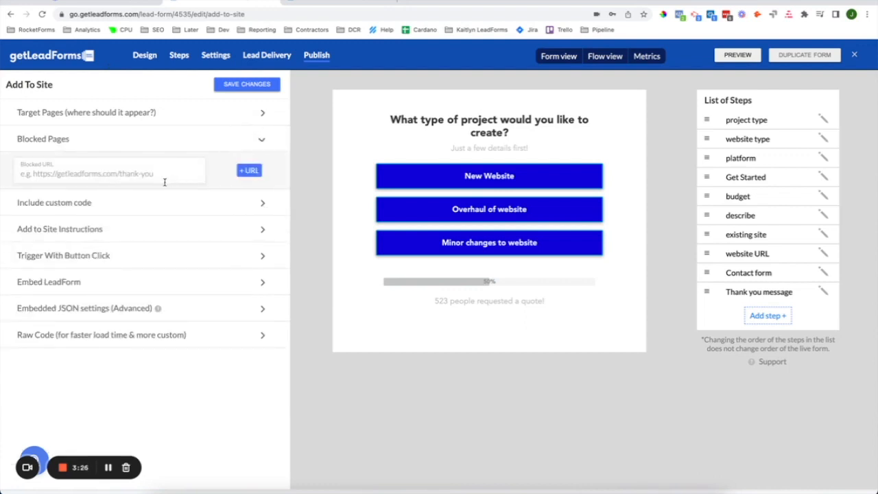
click(260, 140)
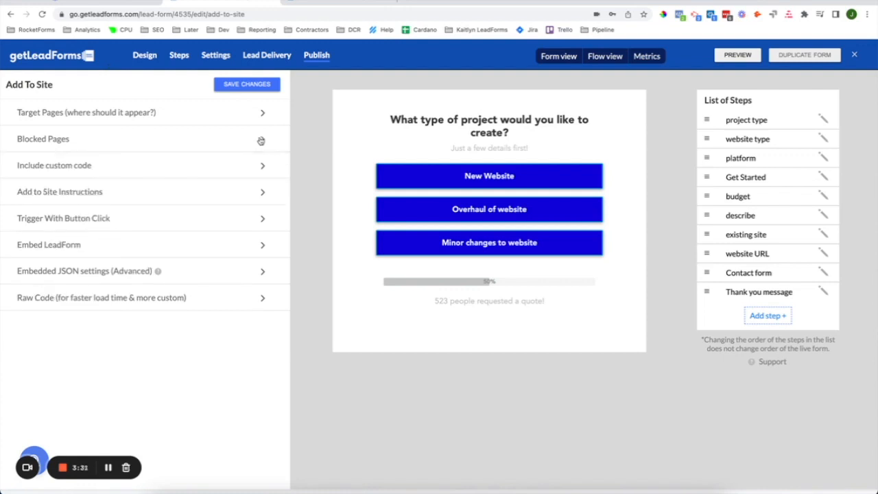
- Copy the LeadForms Pixel code from the Add to Site Instructions and collapse the section
click(79, 194)
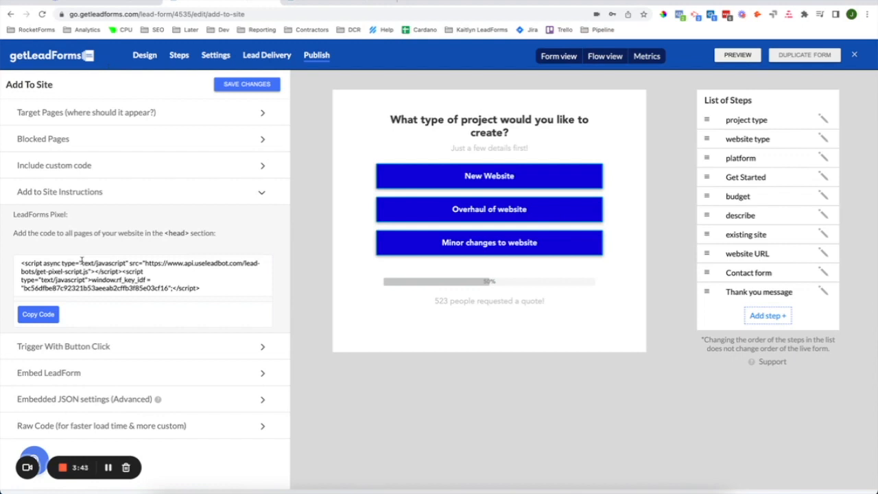
click(42, 316)
click(261, 193)
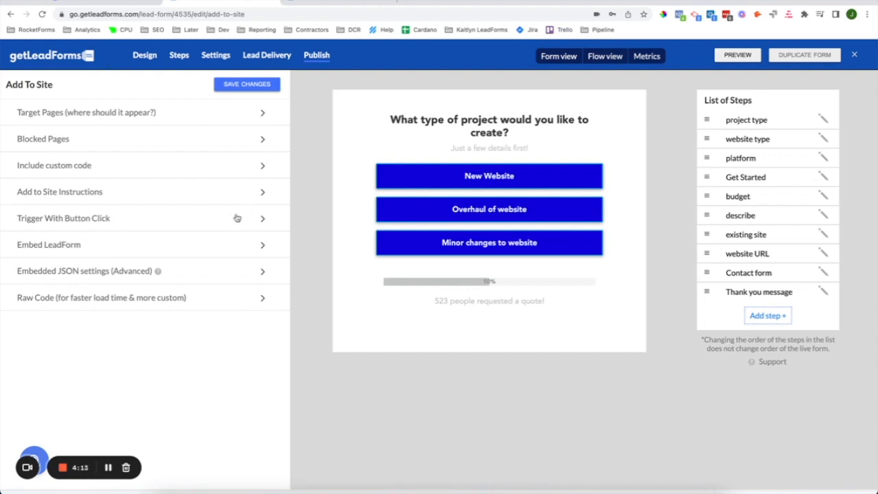
- Review the Trigger With Button Click settings and open the Embed LeadForm instructions
click(237, 218)
click(237, 218)
click(224, 247)
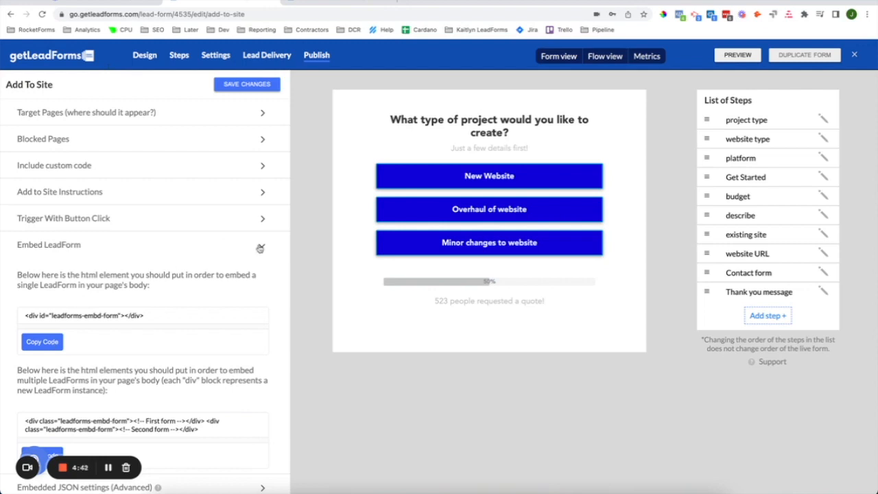
- Collapse the Embed LeadForm instructions and review the Raw Code embed option's description
click(261, 246)
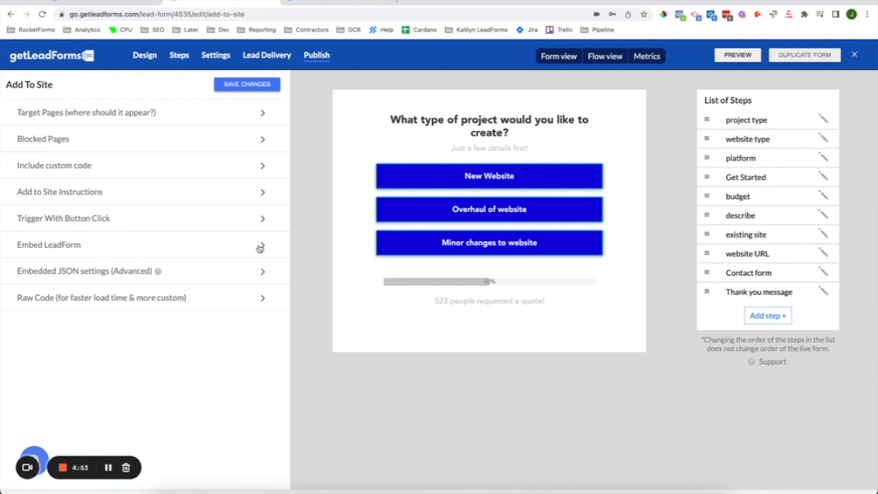
click(241, 299)
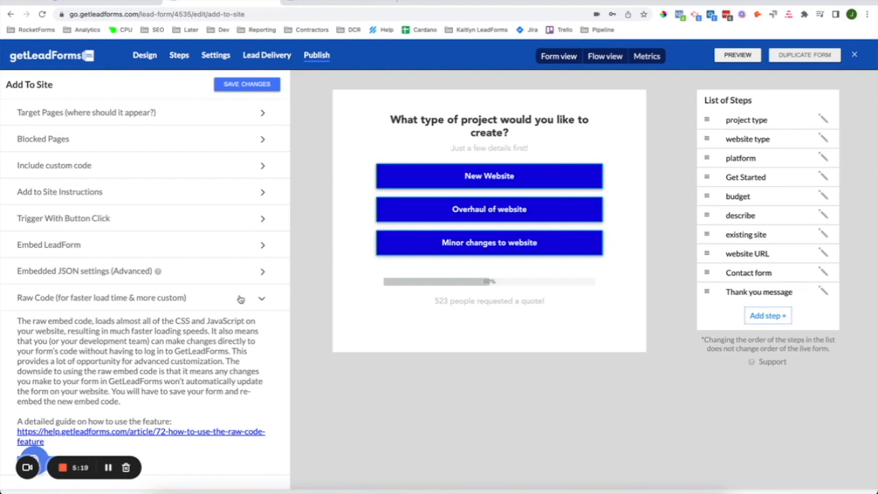
click(188, 305)
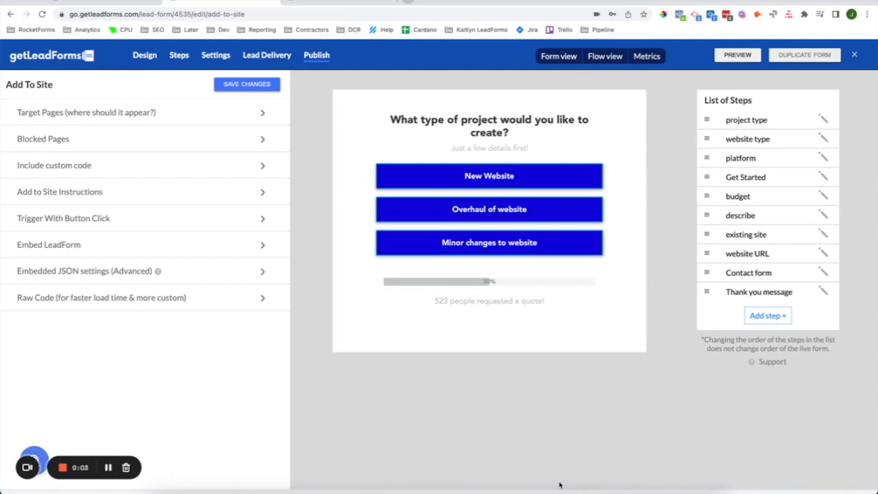
- Switch to the Pest Control New form's analytics and examine its sessions, leads, conversion rate and prospect source, device, city and country charts
click(371, 2)
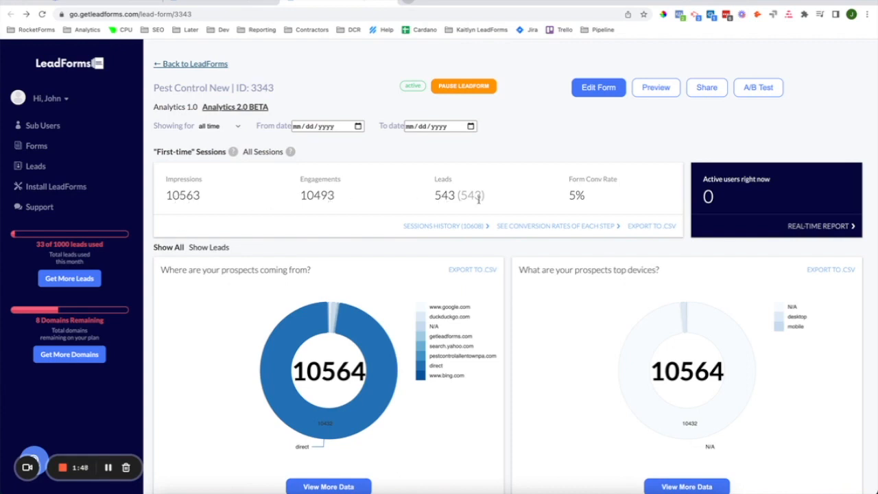
scroll(581, 201, down, 1)
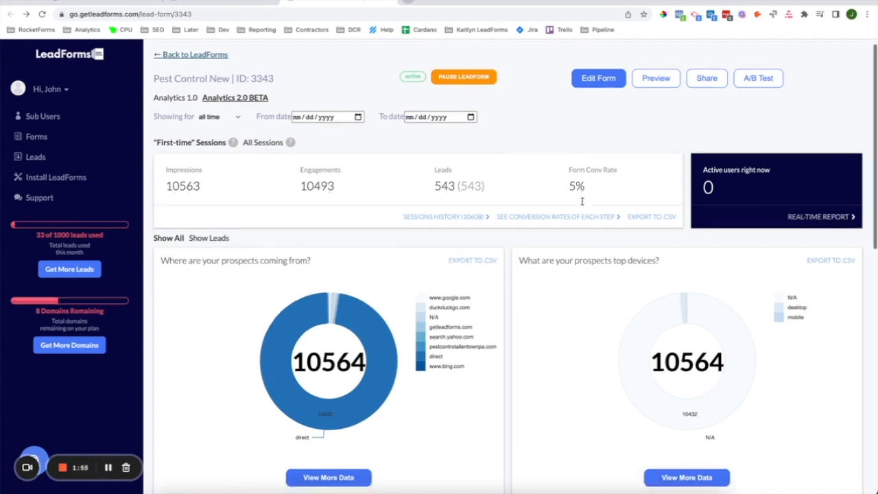
scroll(581, 201, down, 3)
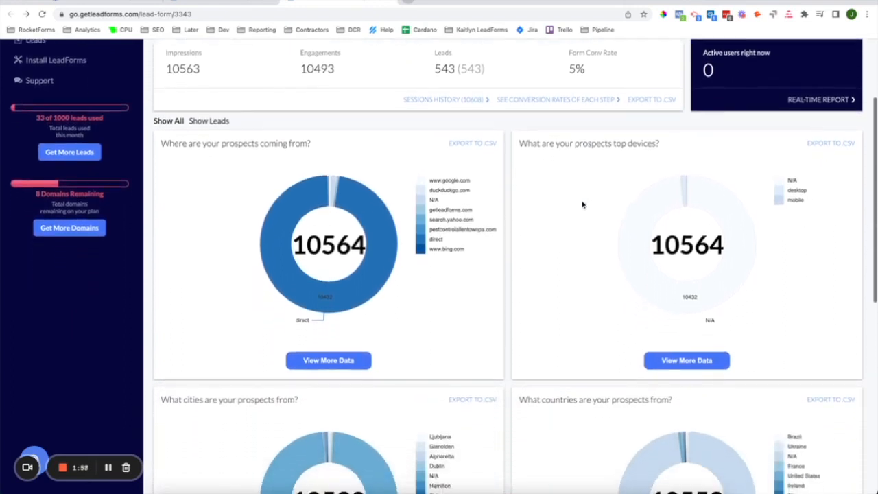
scroll(558, 245, down, 1)
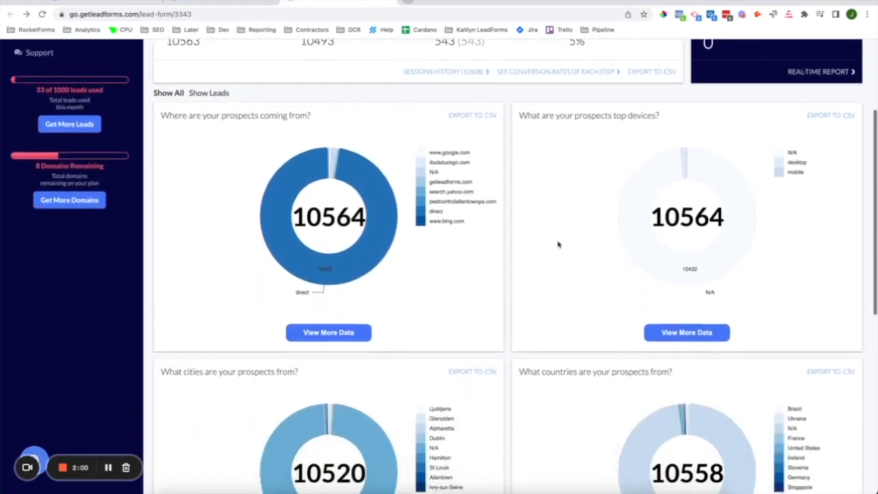
scroll(557, 244, down, 3)
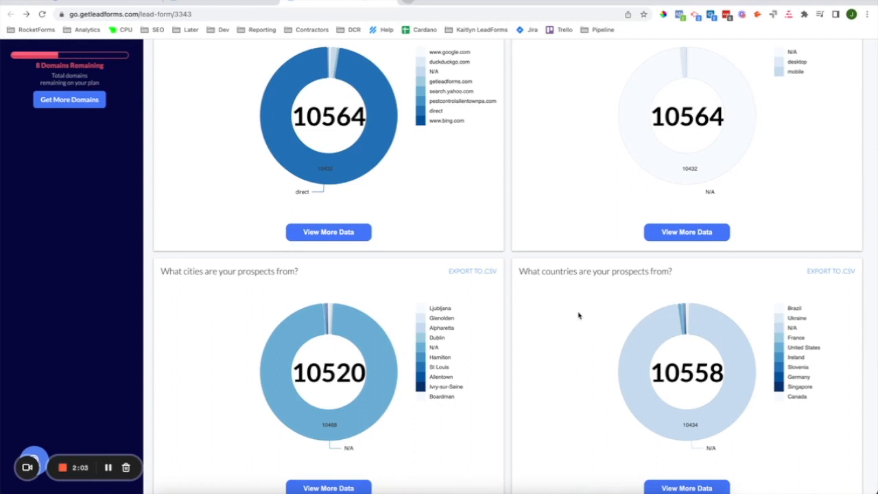
scroll(578, 315, down, 1)
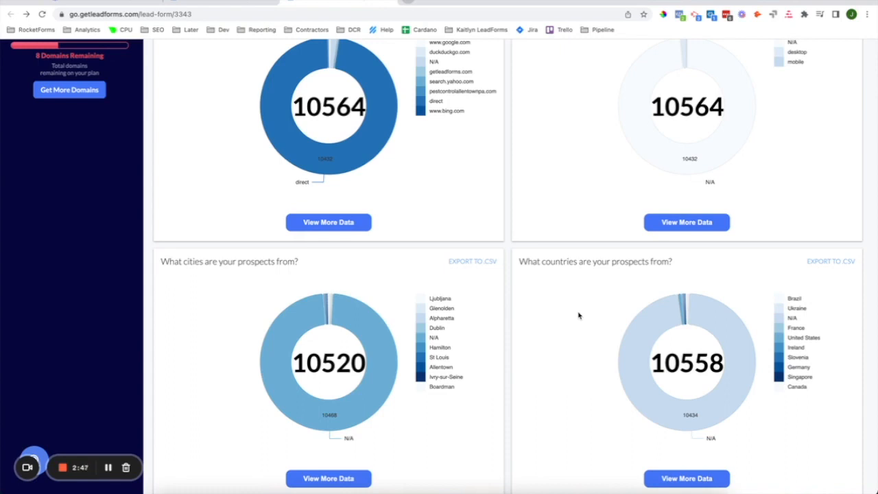
- Review the Pest Control New form's conversion metrics for each step in its editor and return to the analytics page
scroll(578, 316, up, 10)
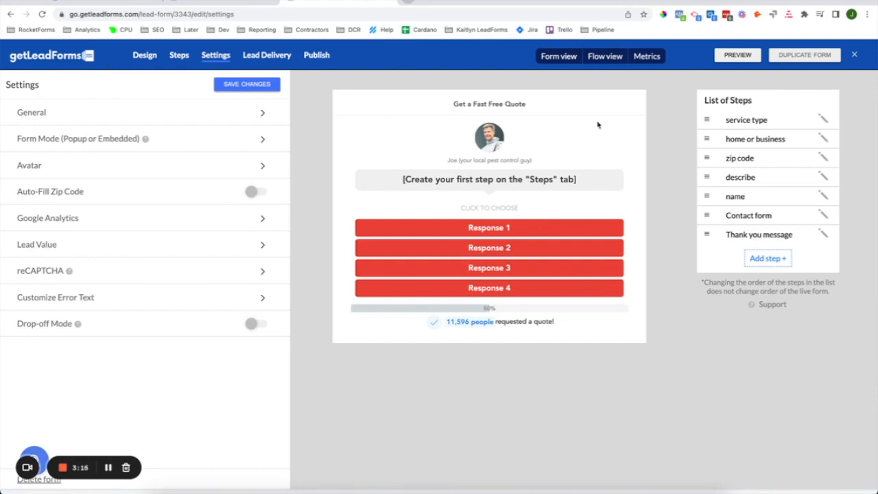
click(648, 58)
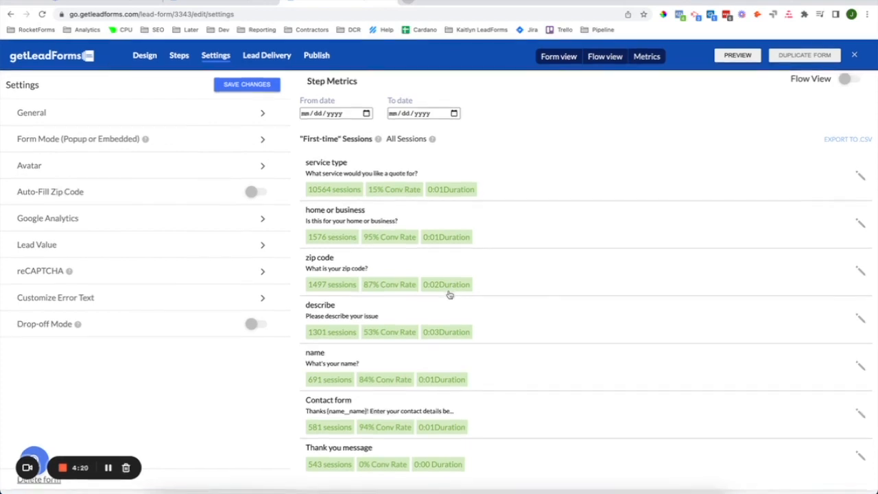
click(854, 55)
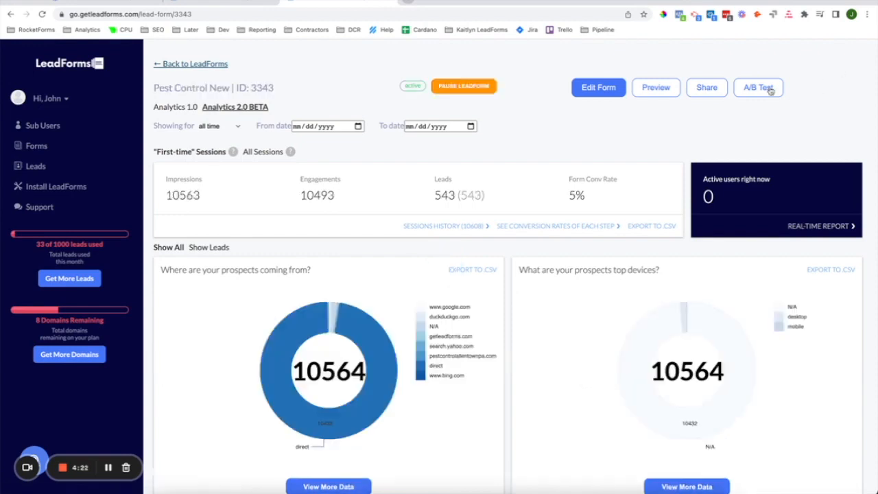
- View the A/B Testing page for the Pest Control New form and open the Instant Answers help widget
click(758, 88)
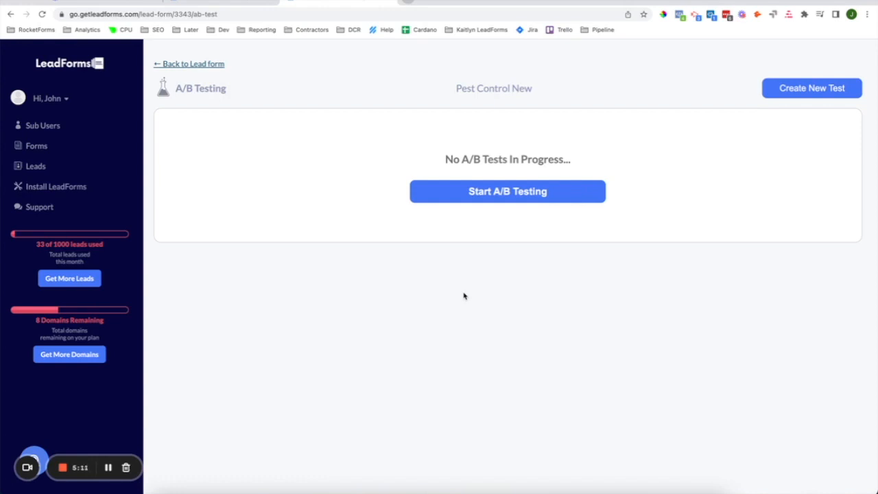
click(34, 454)
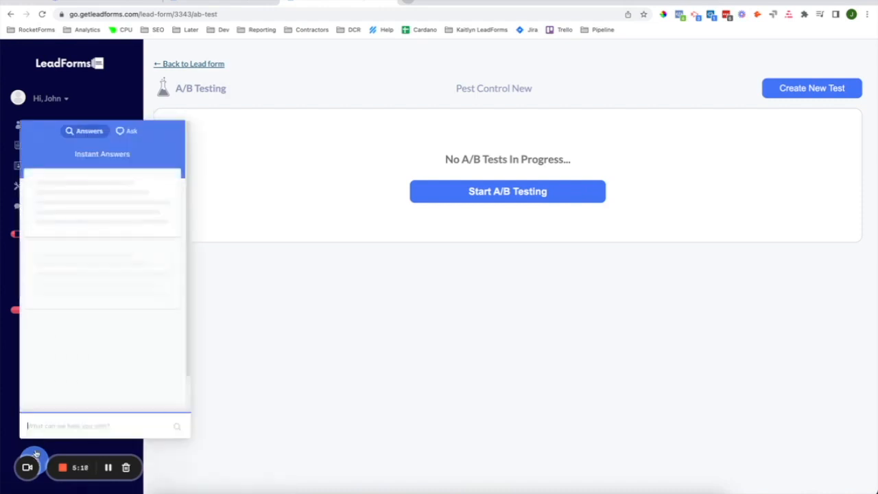